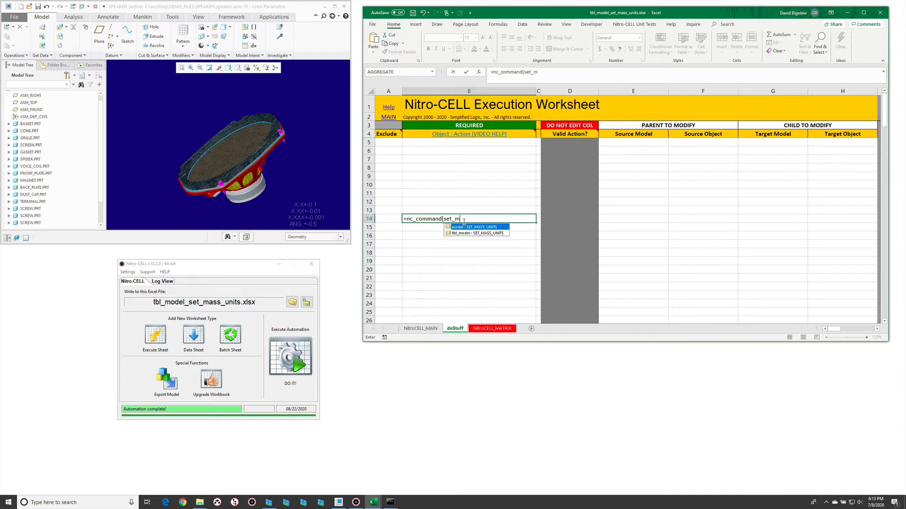
Step: Enter the tbl_model : SET_MASS_UNITS command in cell B14 and check the argument hints for its source model and source object
type("ass")
double_click(477, 233)
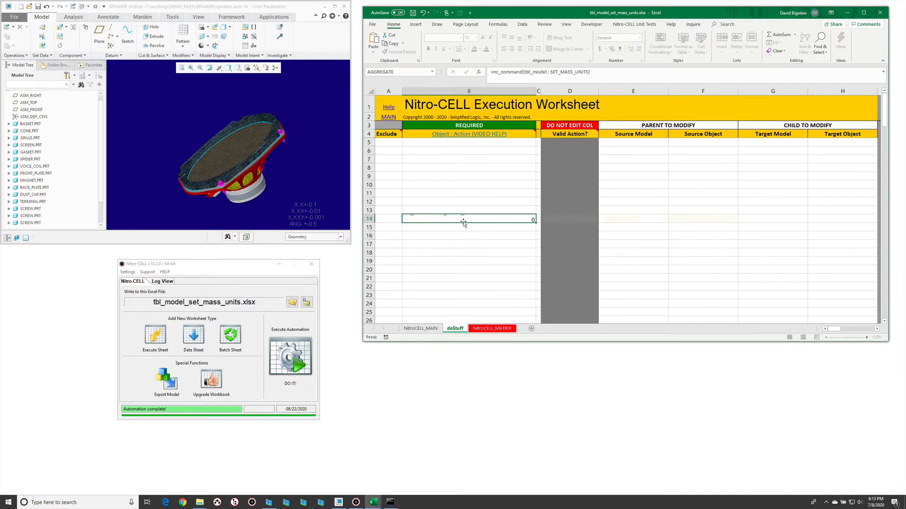
key("Return")
left_click(635, 217)
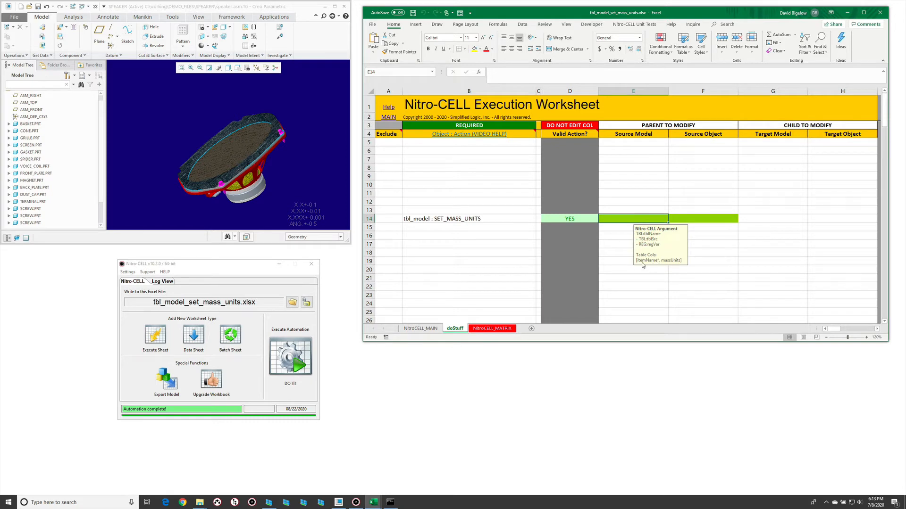
left_click(698, 218)
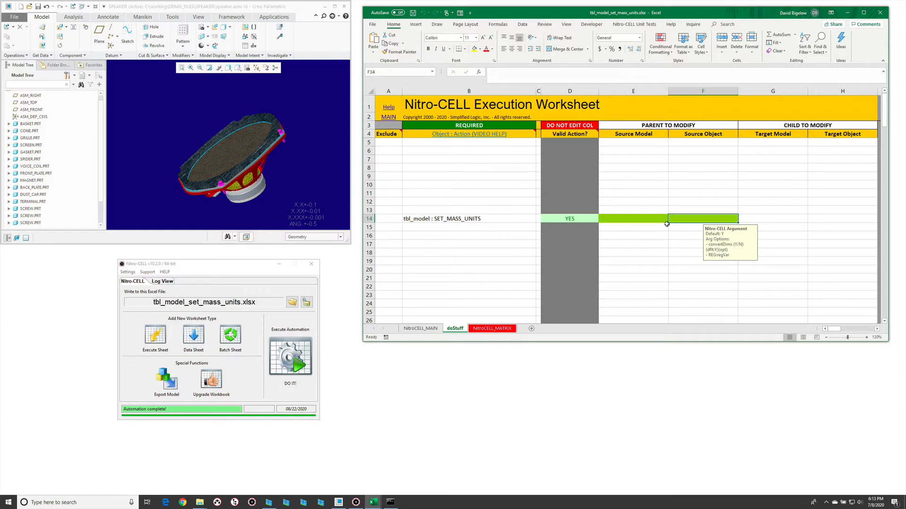
Step: Exclude the SET_MASS_UNITS command in row 14 from execution by marking it with x
left_click(486, 200)
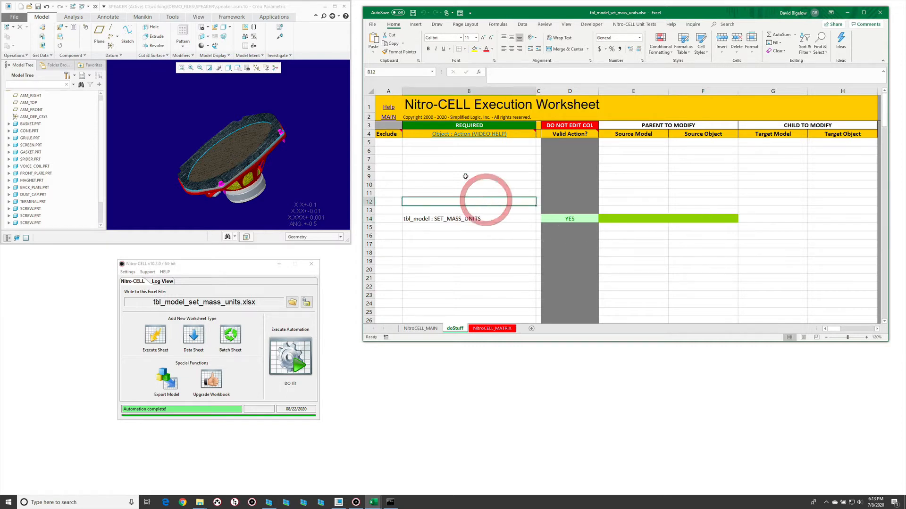
left_click(381, 219)
left_click(421, 244)
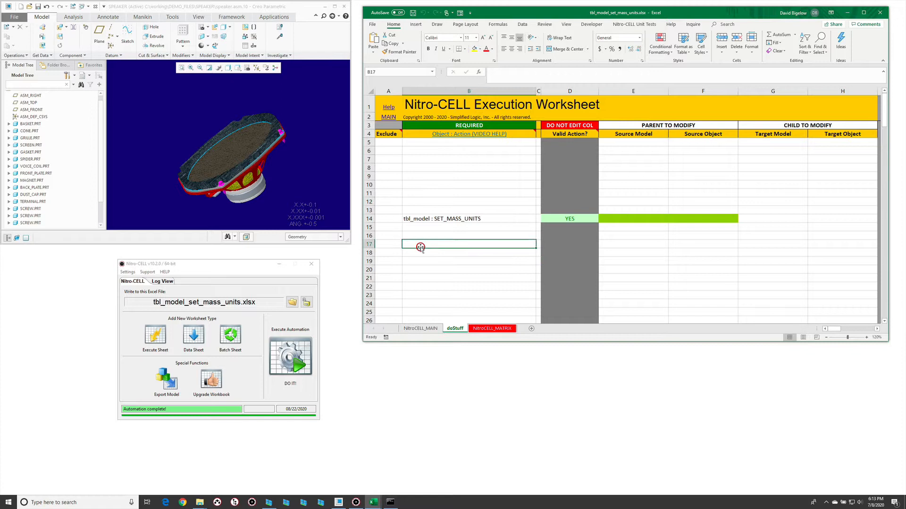
left_click(392, 219)
left_click(468, 268)
Step: Enter the worksheet : TABLE_CREATE command in cell B8 with the formula =nc_command[worksheet : TABLE_CREATE]
left_click(432, 166)
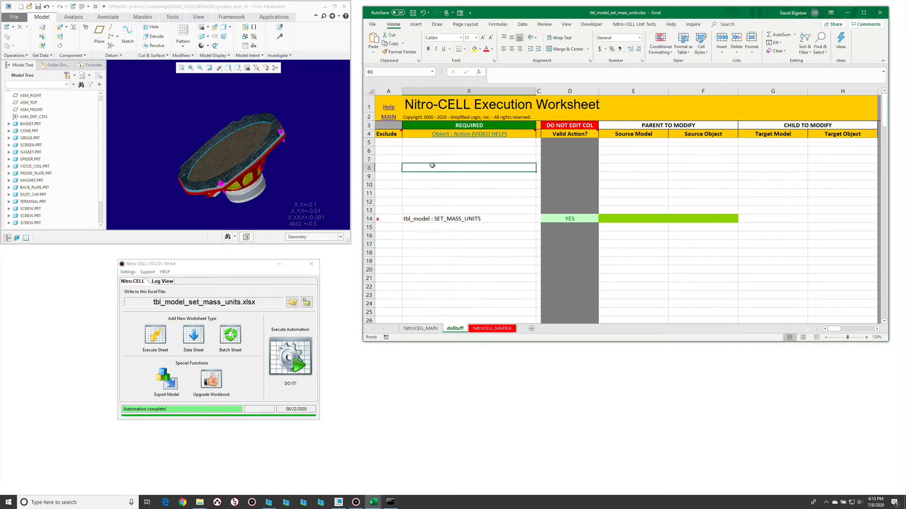
type("=nc_command[")
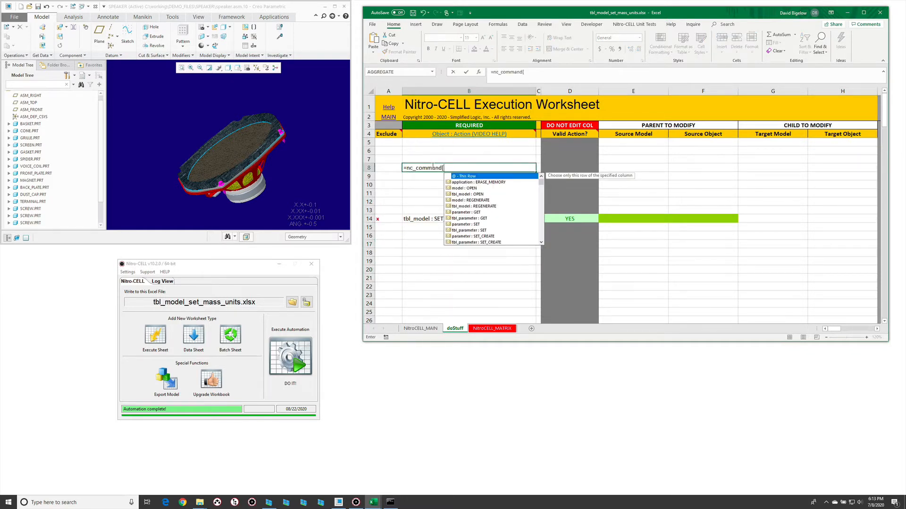
type("worksheet : TABLE_CREATE]")
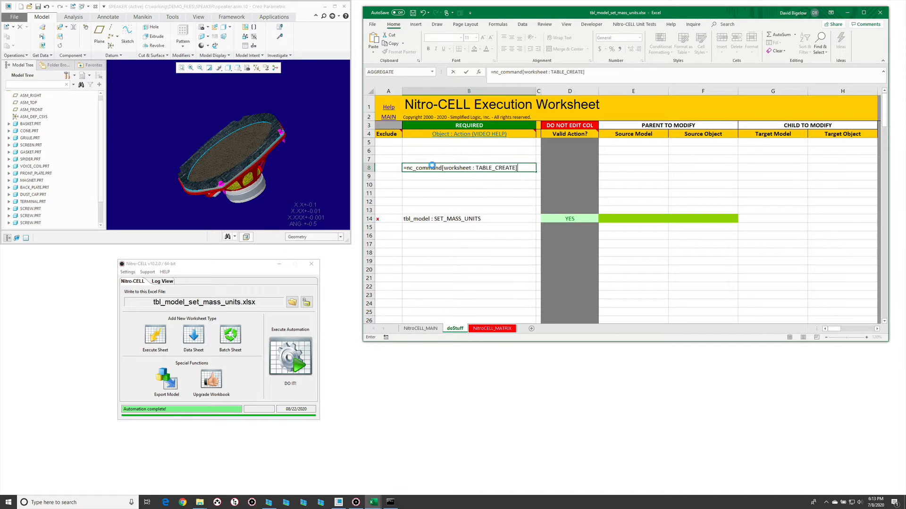
key("Return")
Step: Give TABLE_CREATE in row 8 the table name massUnits and the target worksheet wowTab
left_click(657, 168)
type("mas")
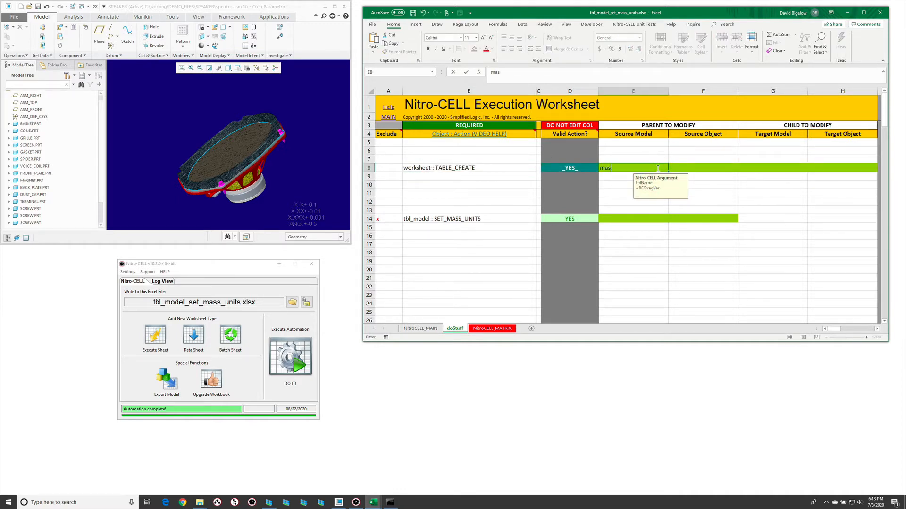
key("Tab")
key("Tab")
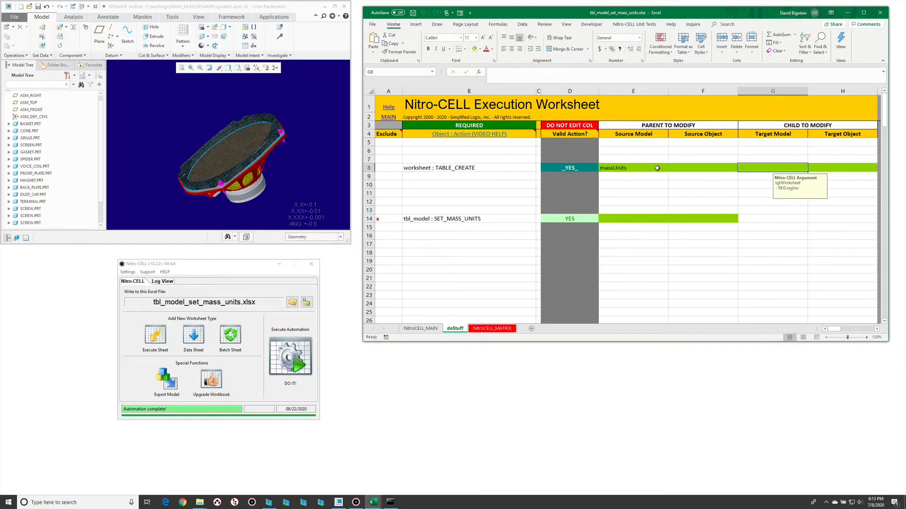
type("wowTab")
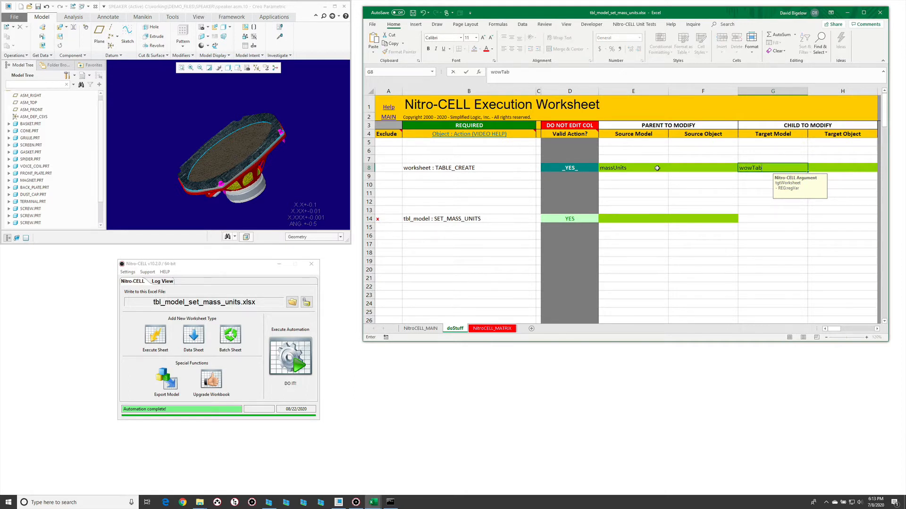
key("Return")
Step: Enter the tbl_model : GET_MASS_UNITS command in cell B10 with the formula =nc_command[tbl_model : GET_MASS_UNITS]
left_click(474, 184)
type("=")
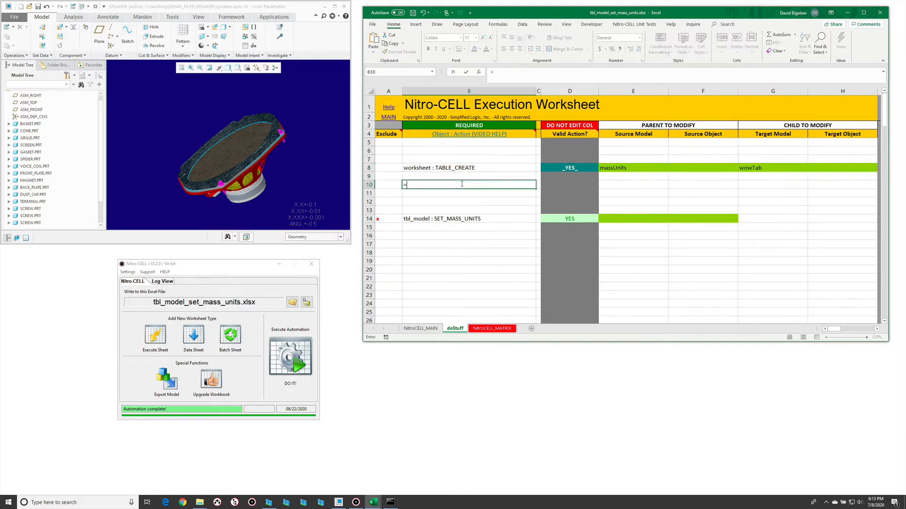
type("nc_command[get_unit")
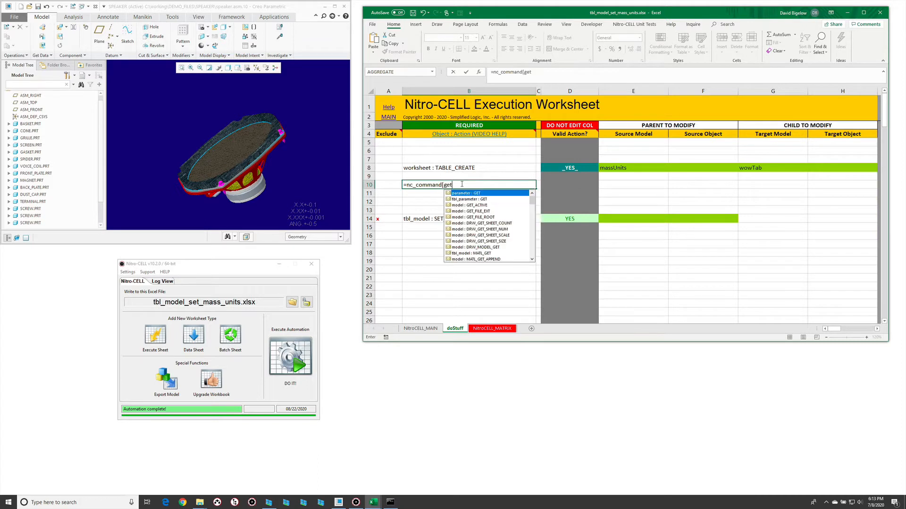
key("BackSpace")
key("BackSpace")
key("BackSpace")
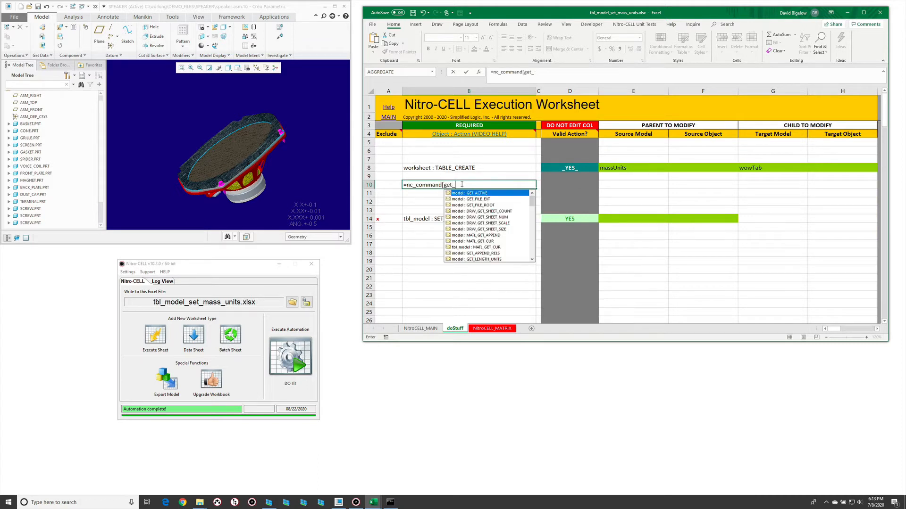
type("mas")
key("Down")
key("Tab")
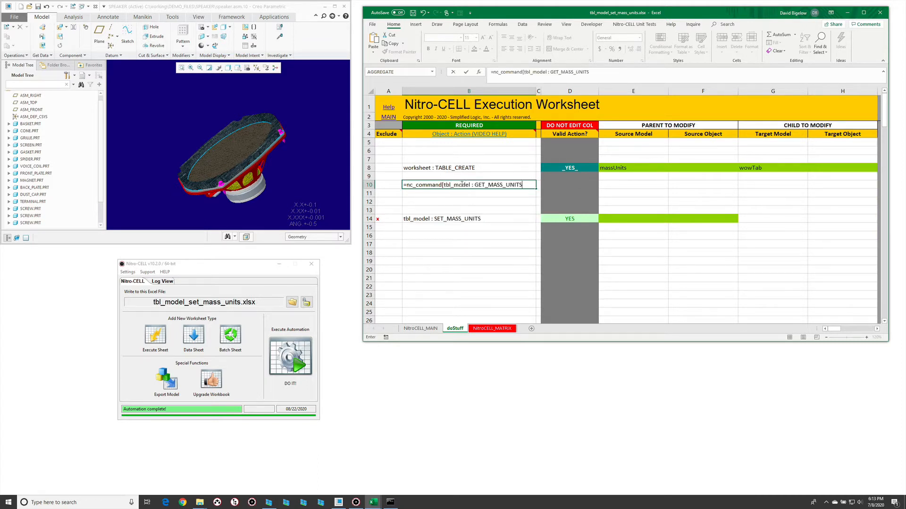
type("]")
key("Return")
Step: Set the source model of GET_MASS_UNITS in row 10 to *.prt and its target object to massUnits
left_click(656, 188)
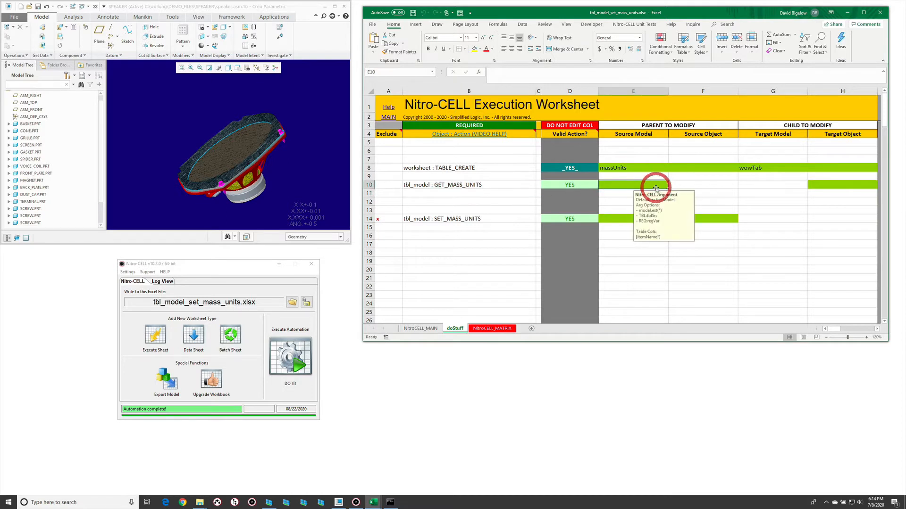
type("*.prt")
key("Return")
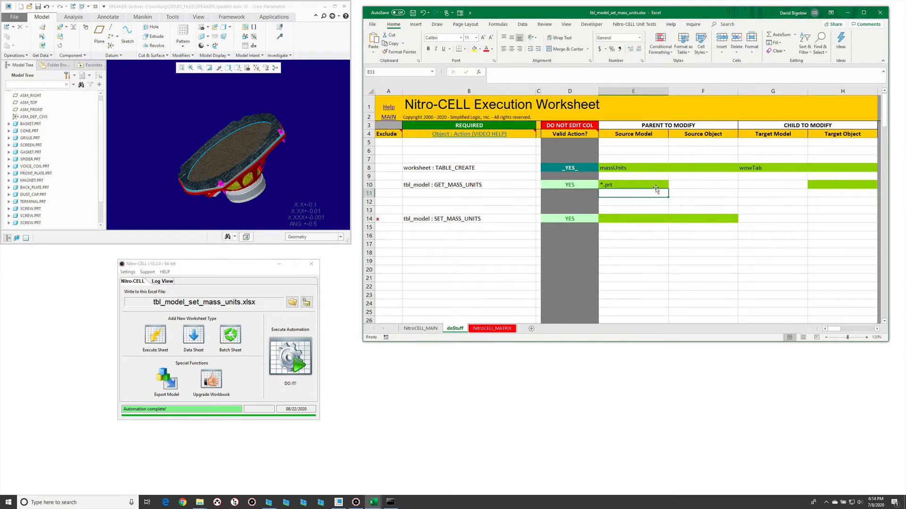
left_click(835, 188)
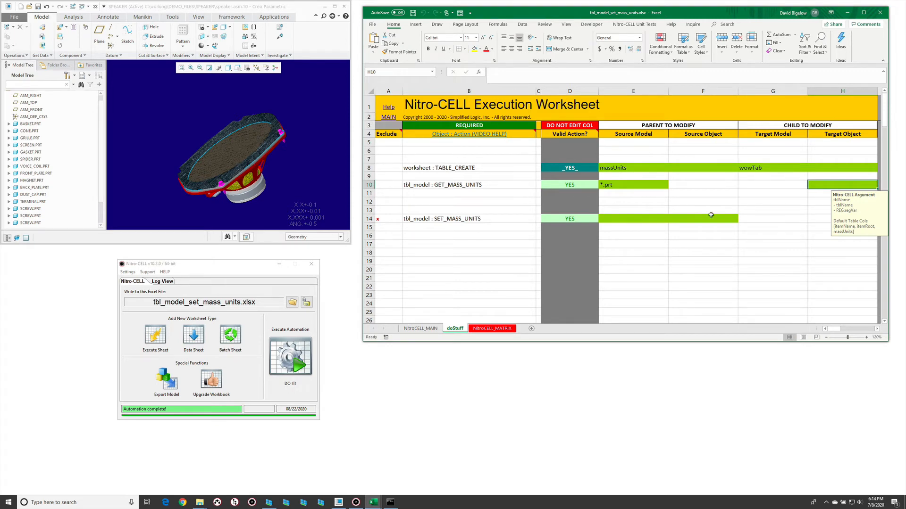
type("massUnits")
key("Return")
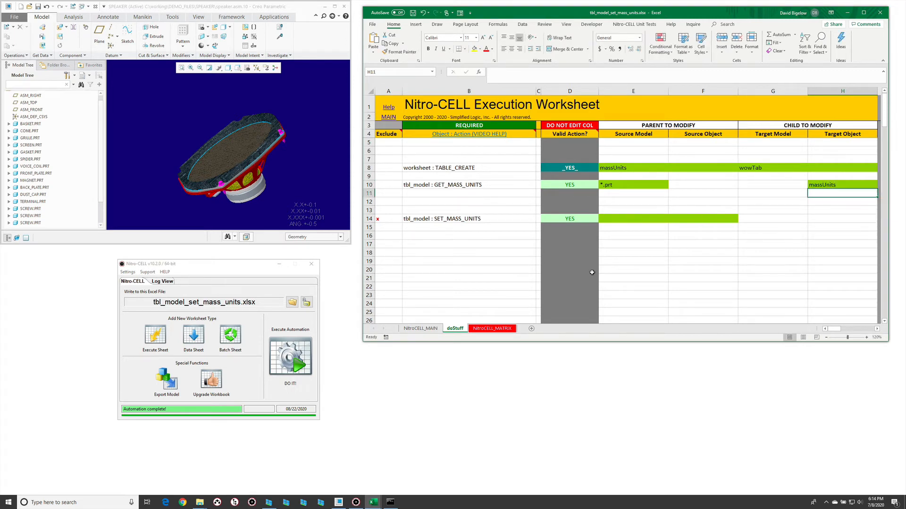
Step: Replace the source model of GET_MASS_UNITS in row 10 with basket.prt
left_click(653, 185)
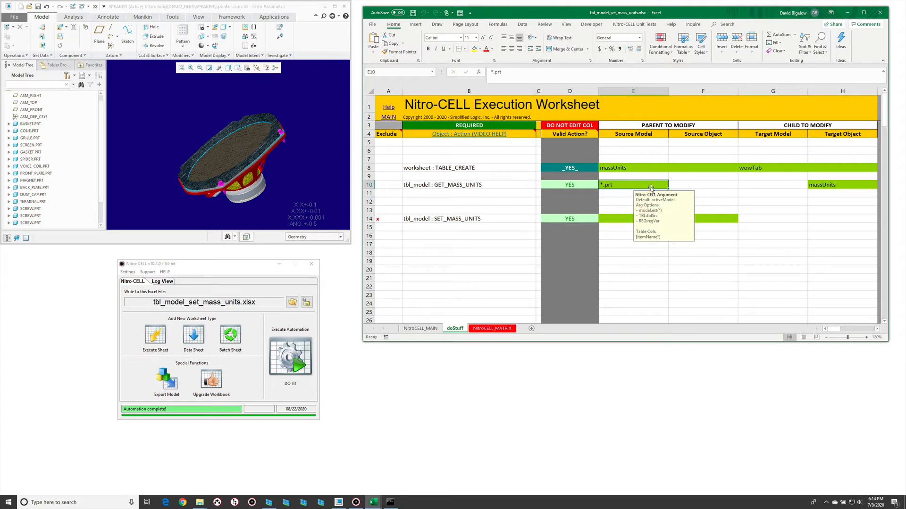
type("baks")
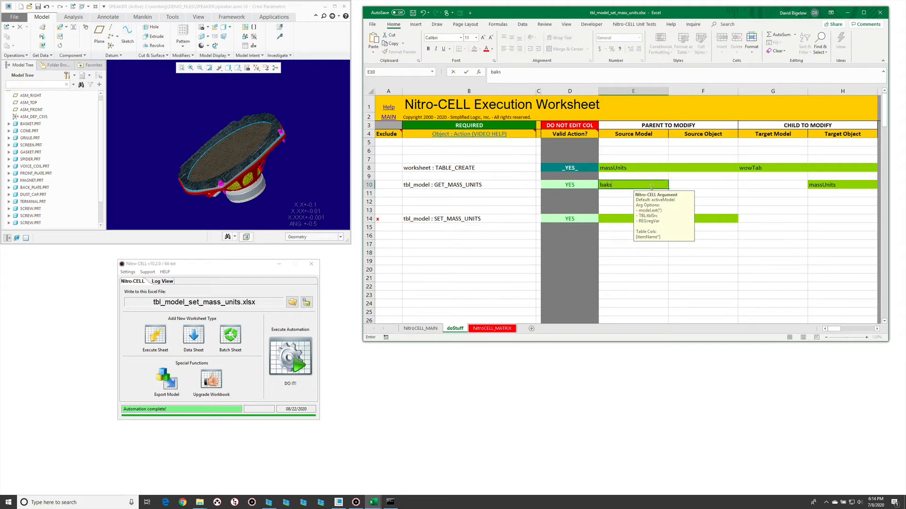
type("et.prt")
key("Return")
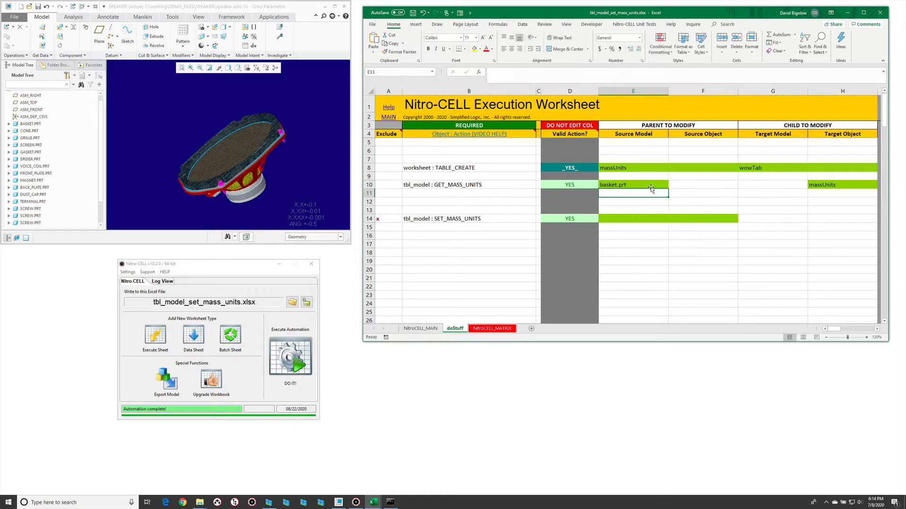
Step: Copy the whole GET_MASS_UNITS row 10 into row 11
left_click(369, 184)
key("ctrl+c")
left_click(369, 193)
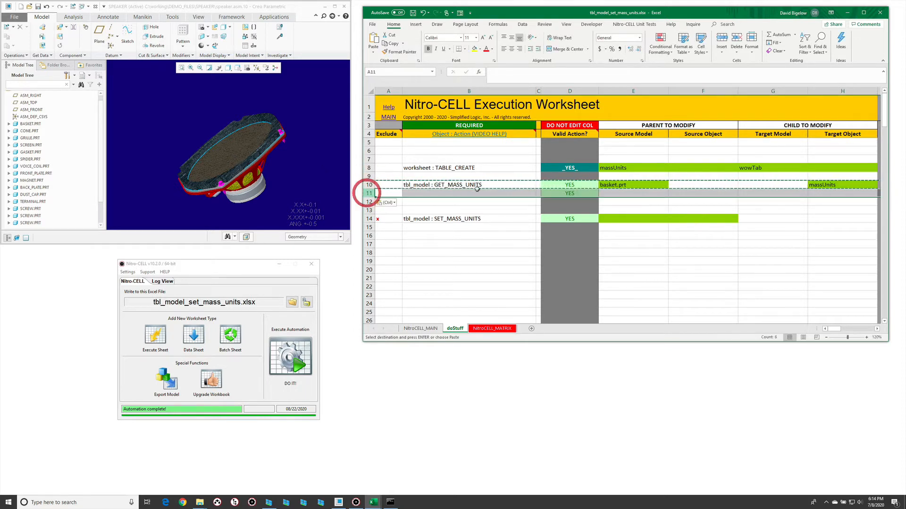
key("ctrl+v")
Step: Change the source model of the copied GET_MASS_UNITS command in row 11 to screw.prt
left_click(600, 186)
left_click(609, 192)
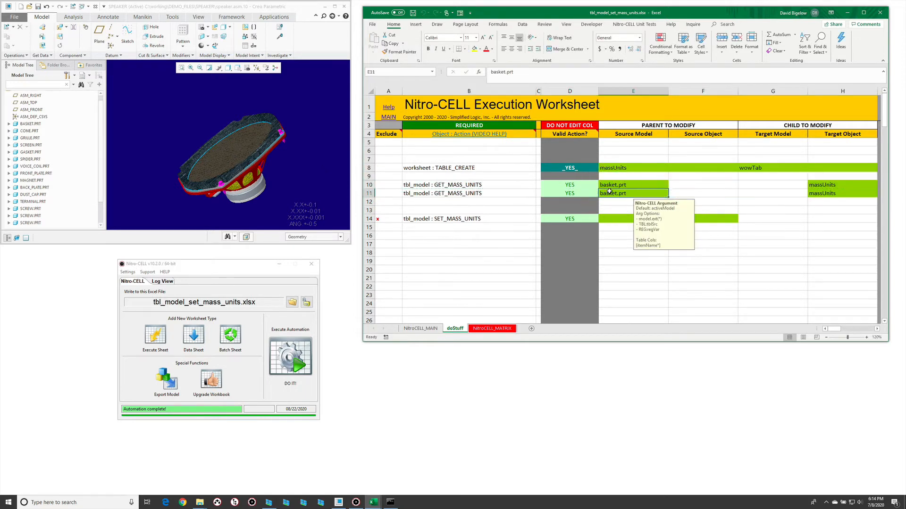
double_click(610, 192)
double_click(608, 193)
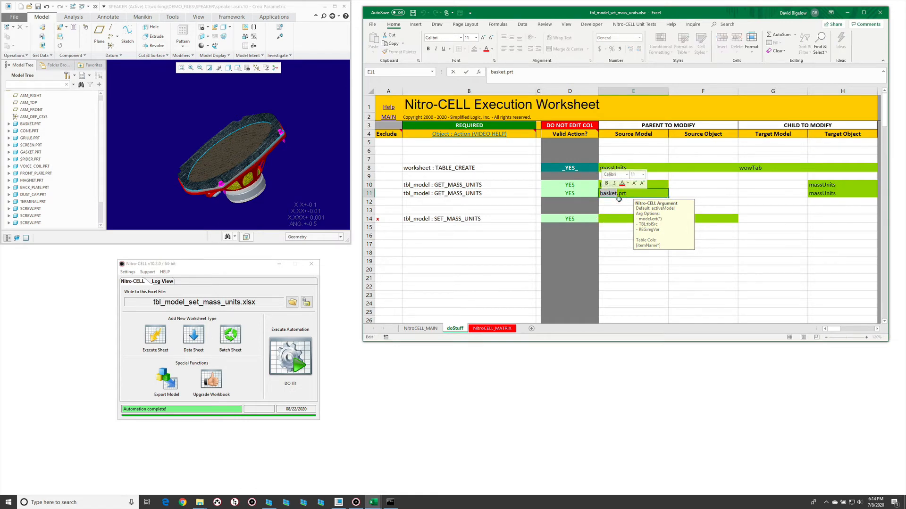
type("screw")
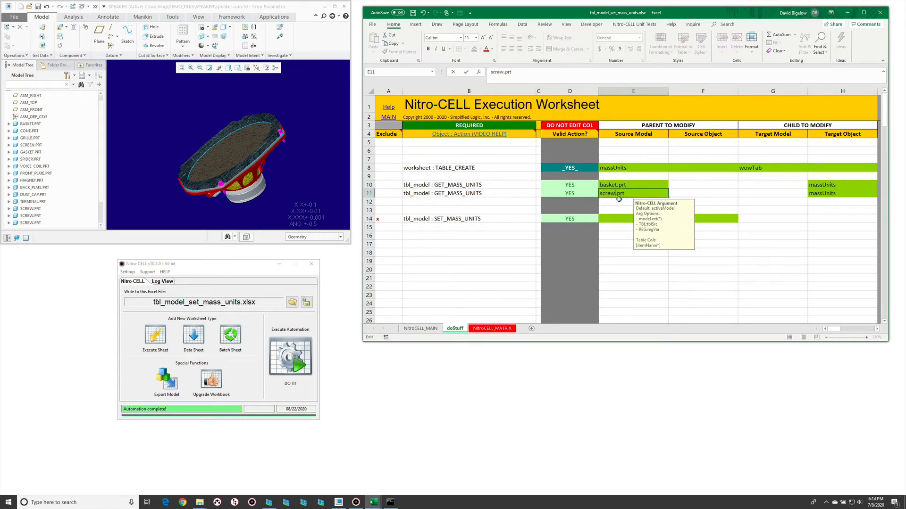
key("Return")
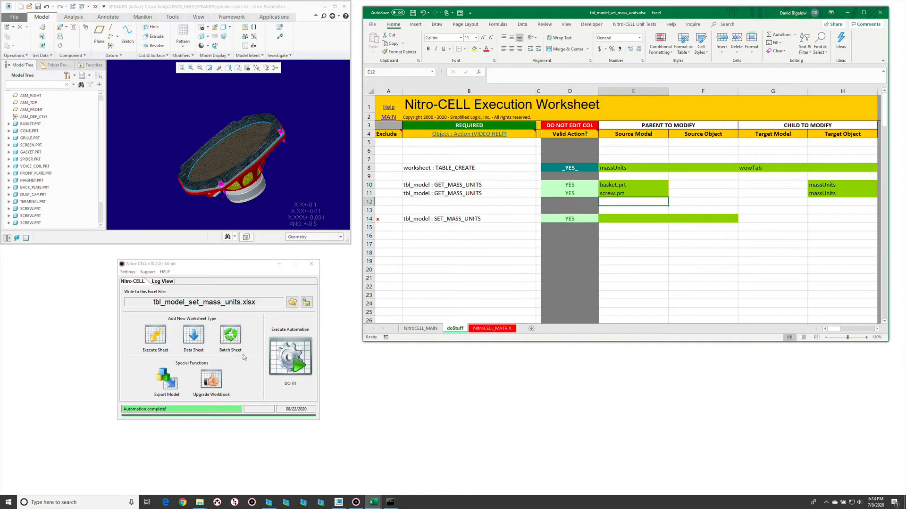
Step: Run the Nitro-CELL automation, and fit the table columns on the wowTab sheet to their contents to review the mass units
left_click(290, 357)
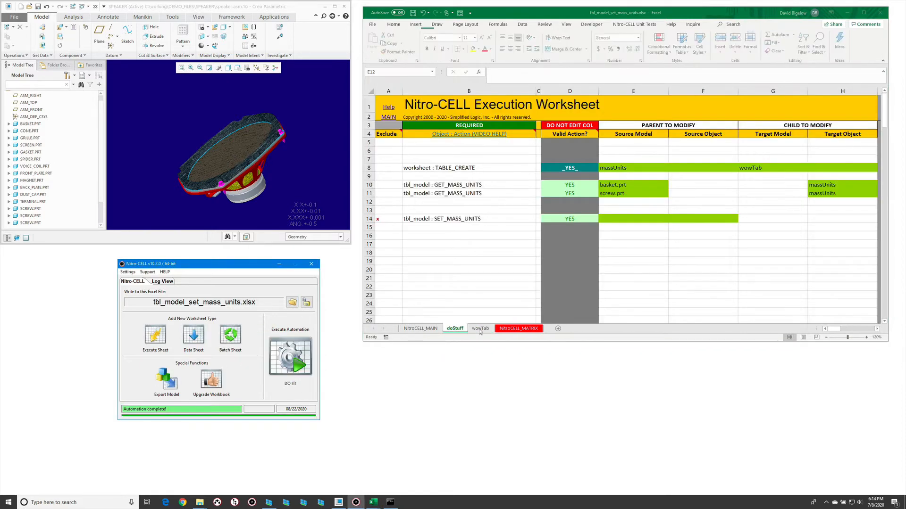
left_click(480, 329)
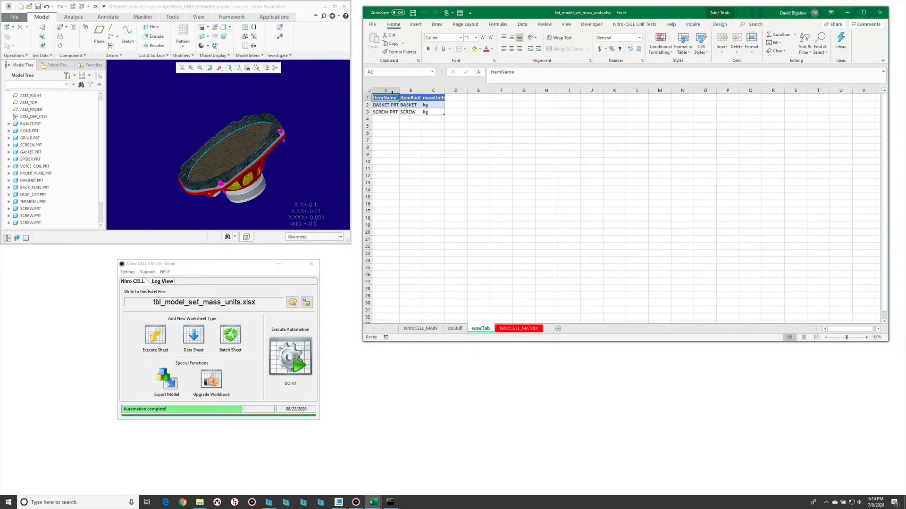
left_click_drag(392, 93, 442, 91)
double_click(444, 91)
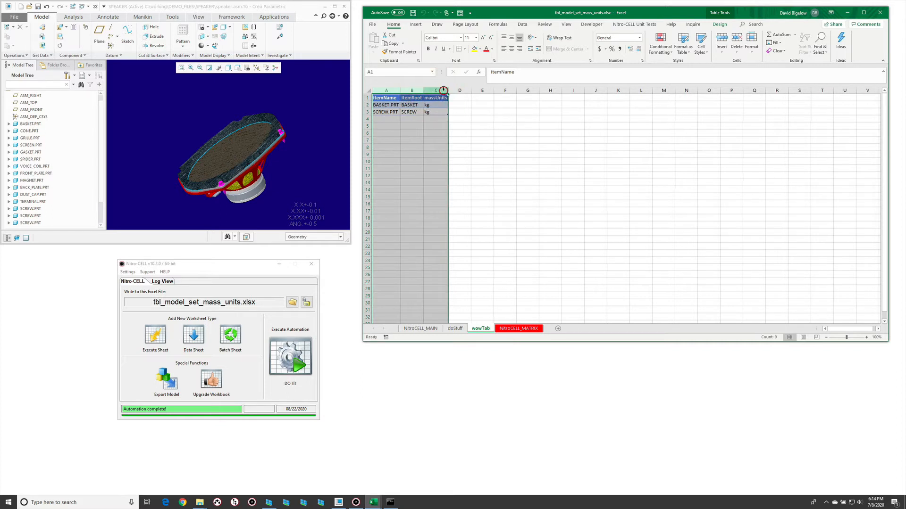
left_click(436, 126)
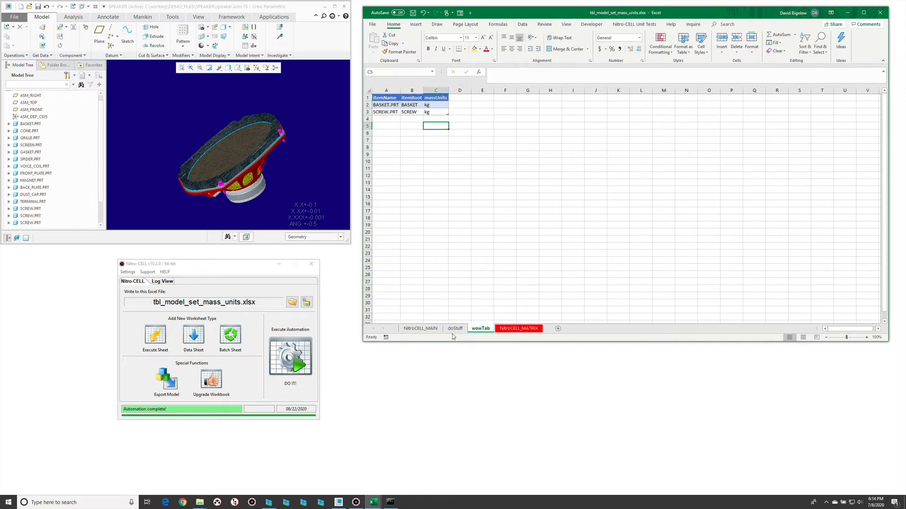
left_click(430, 106)
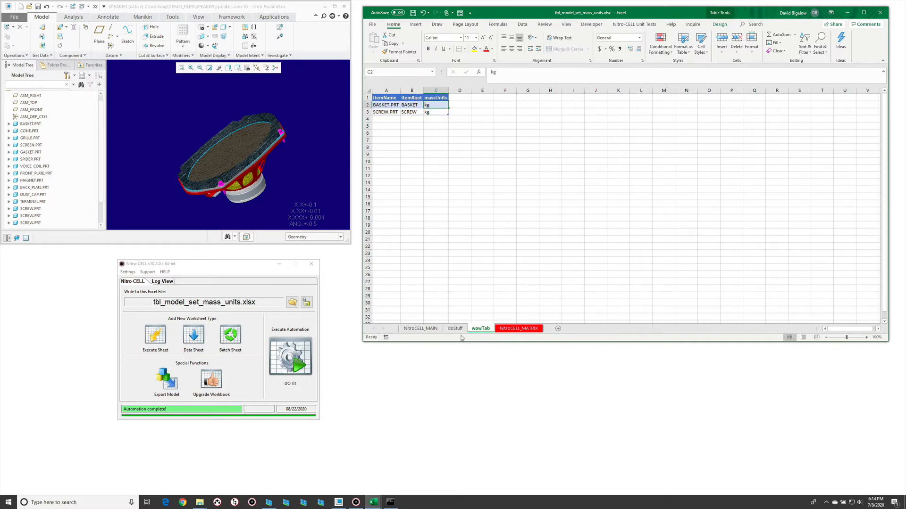
Step: On the doStuff sheet, exclude the TABLE_CREATE command and both GET_MASS_UNITS commands in rows 8, 10 and 11 with x
left_click(455, 328)
left_click(389, 168)
type("x")
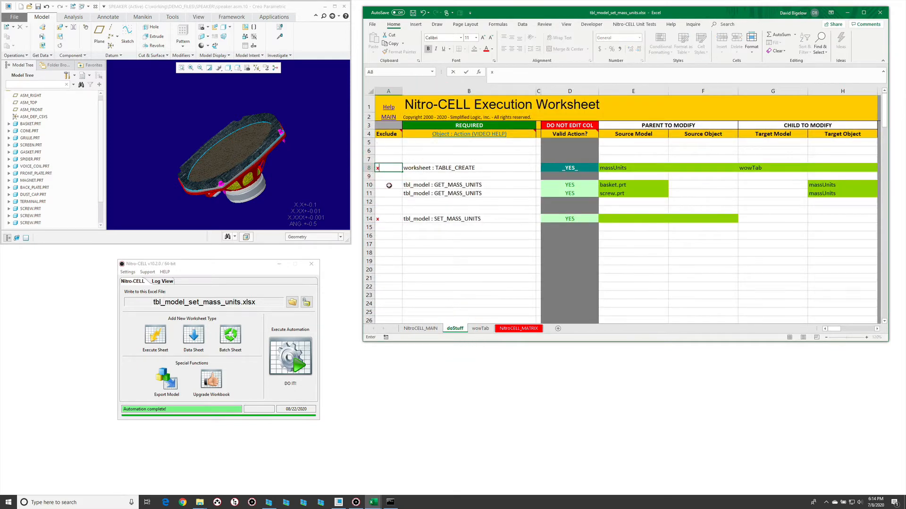
left_click(388, 185)
type("x")
left_click(391, 195)
type("x")
left_click(460, 253)
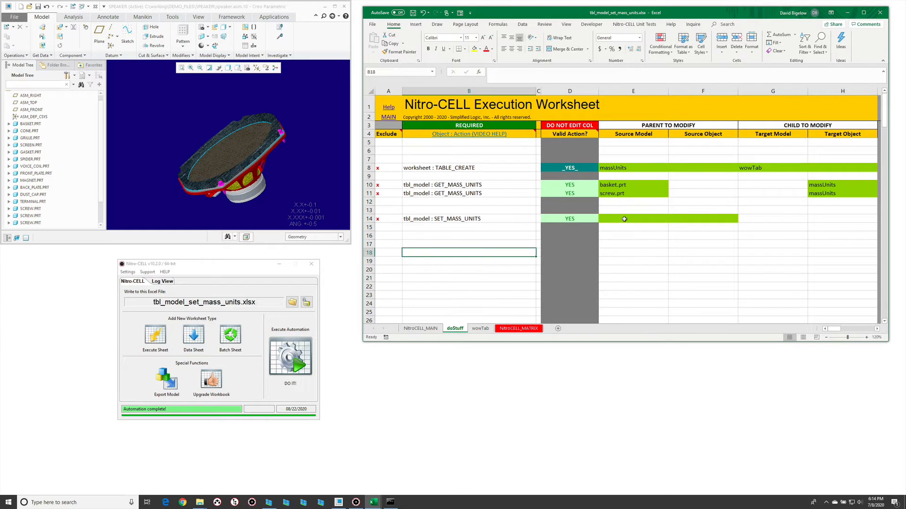
Step: Set the source model of the SET_MASS_UNITS command in row 14 to TBL:massUnits and clear its exclude mark
left_click(624, 219)
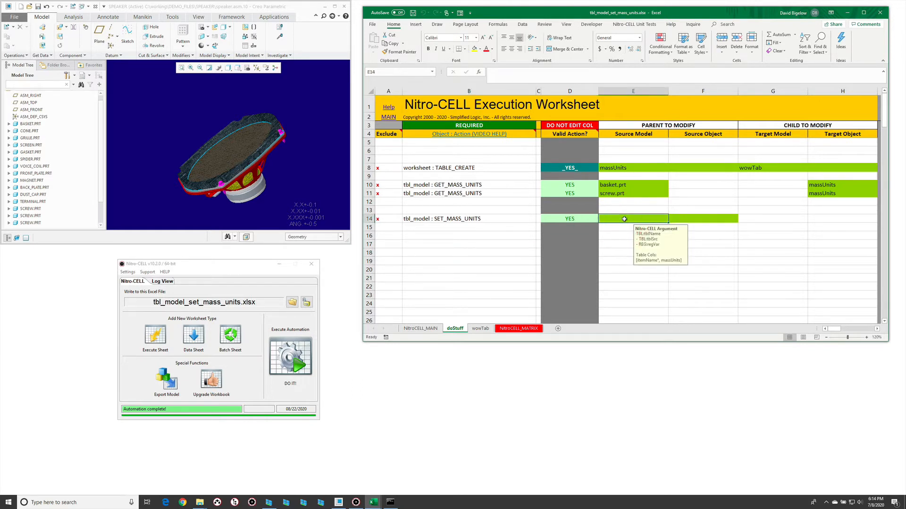
type("TBL:massUnits")
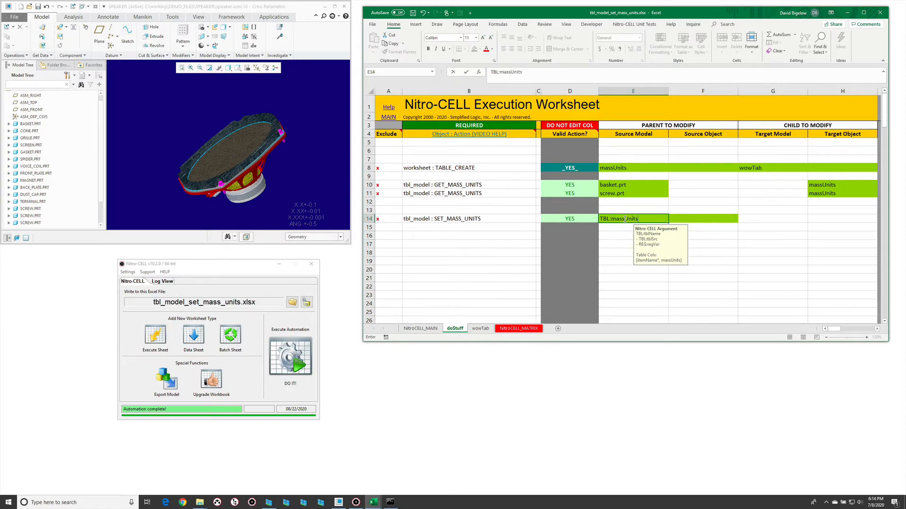
key("Return")
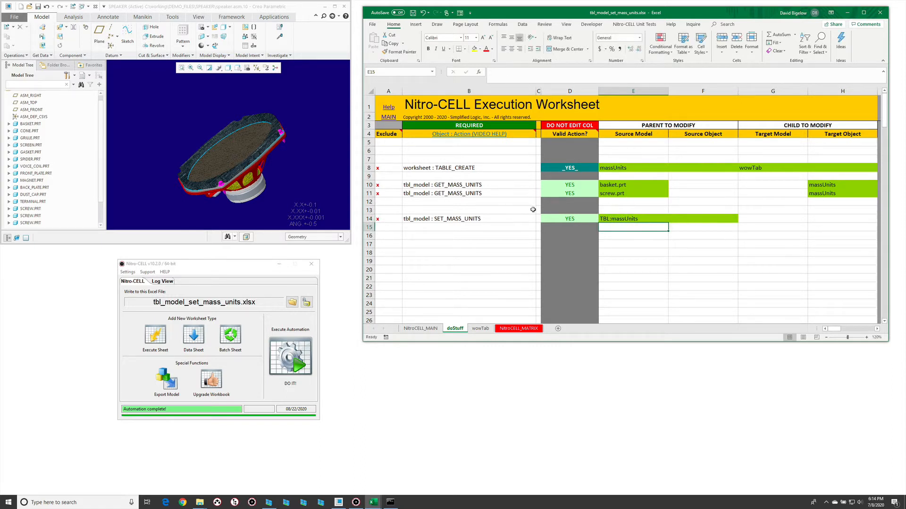
left_click(381, 219)
key("BackSpace")
key("Return")
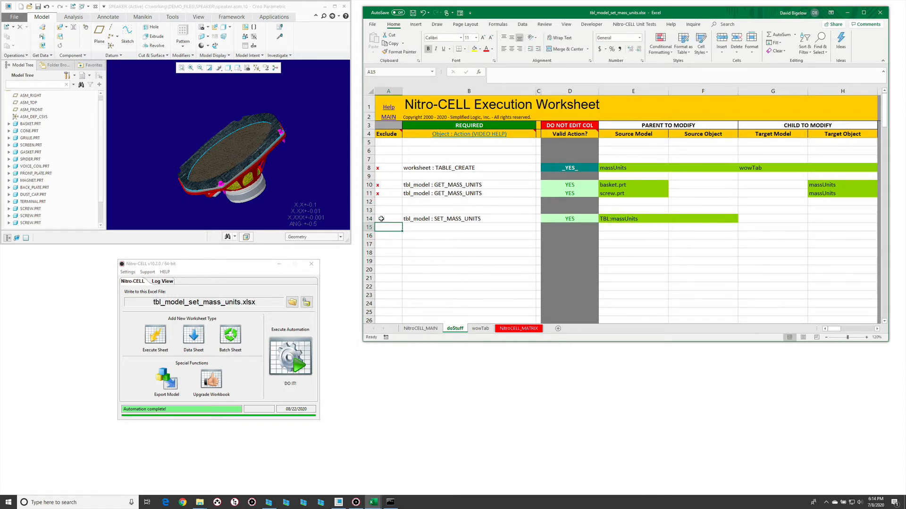
Step: On the wowTab sheet, set the massUnits values of both BASKET.PRT and SCREW.PRT to lbm
left_click(480, 328)
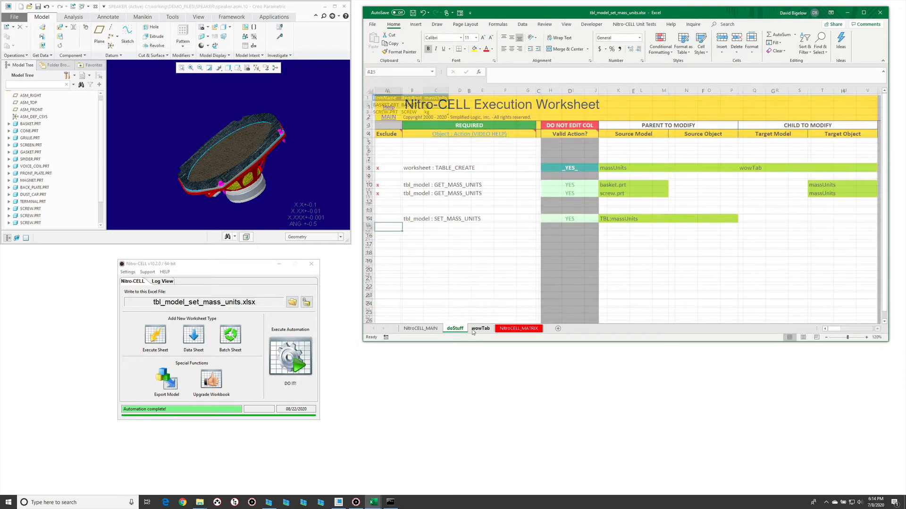
left_click(431, 105)
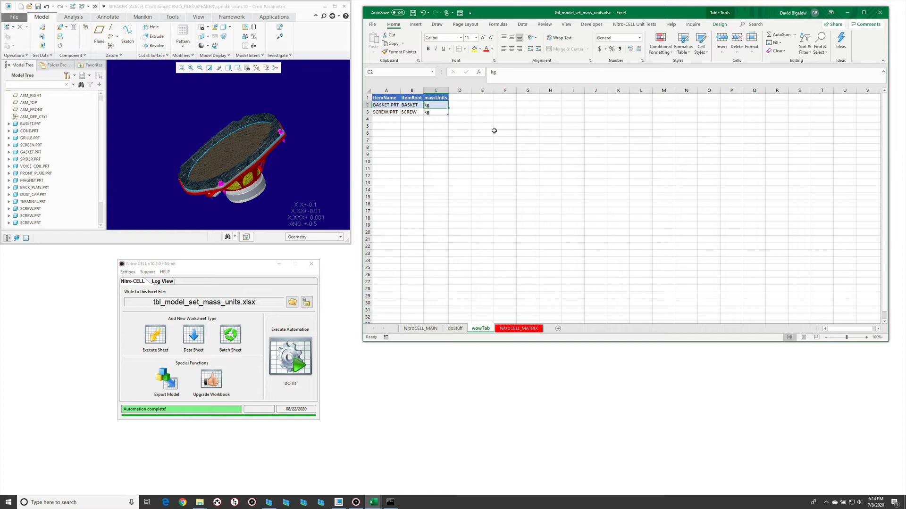
type("lm")
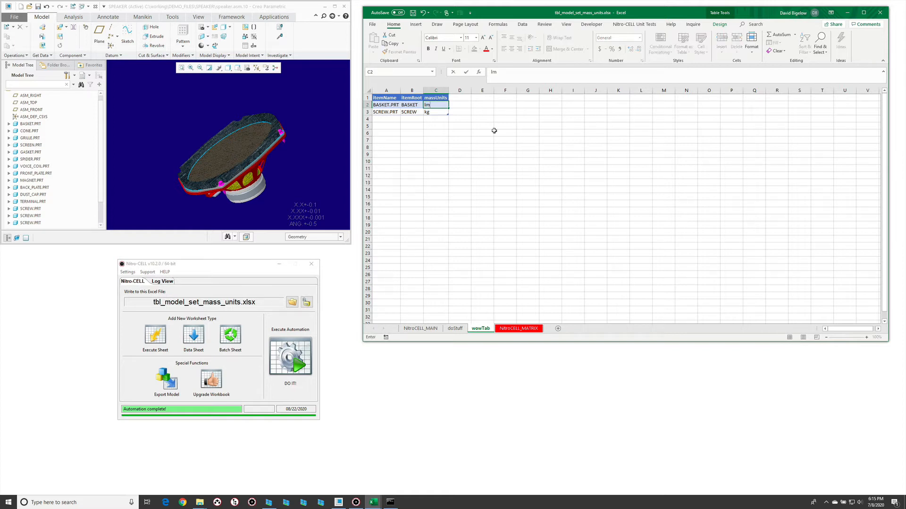
key("Return")
key("Up")
key("ctrl+c")
key("Down")
key("ctrl+v")
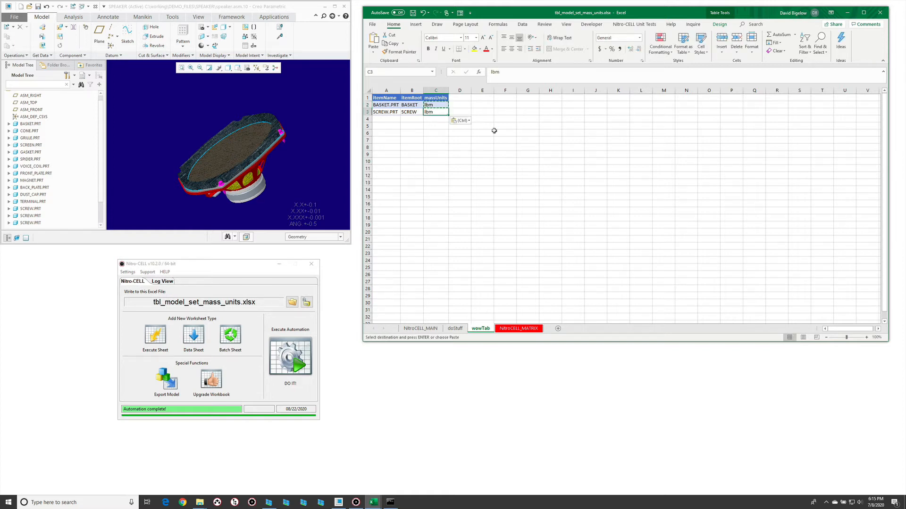
left_click(497, 152)
Step: On the doStuff sheet, add the tbl_model : REGENERATE command in cell B16 with an nc_command reference
left_click(454, 328)
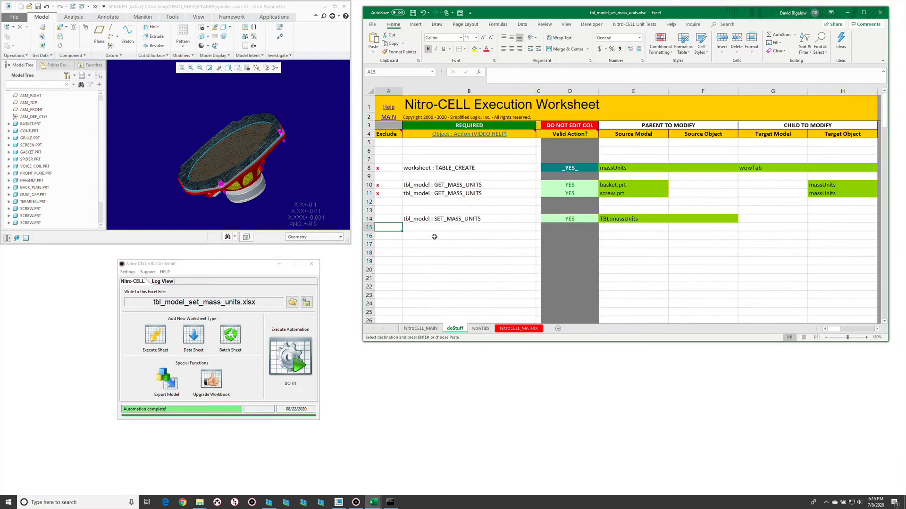
left_click(435, 234)
type("=nc_command[")
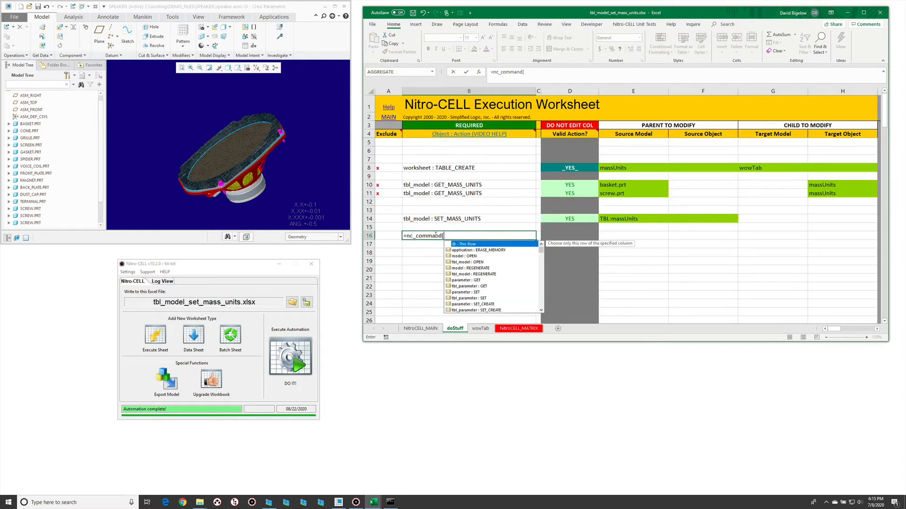
type("reg")
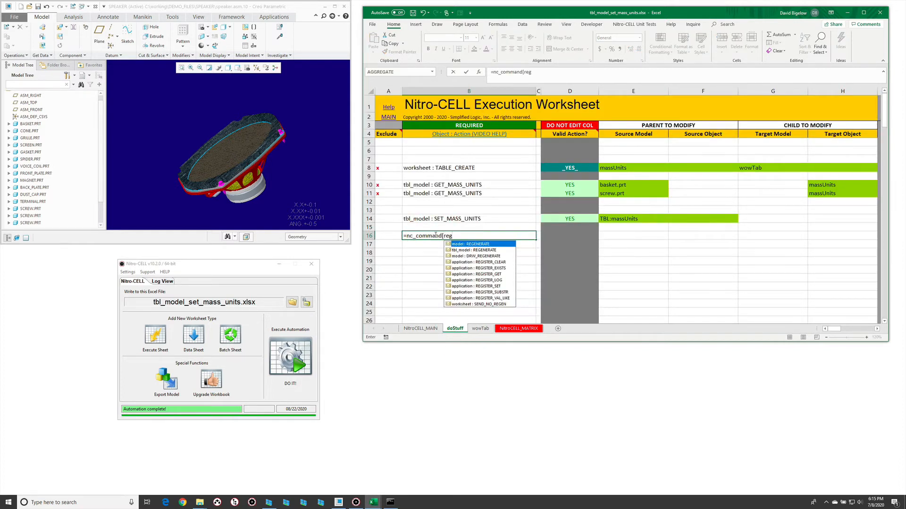
key("Down")
key("Tab")
type("]")
key("Return")
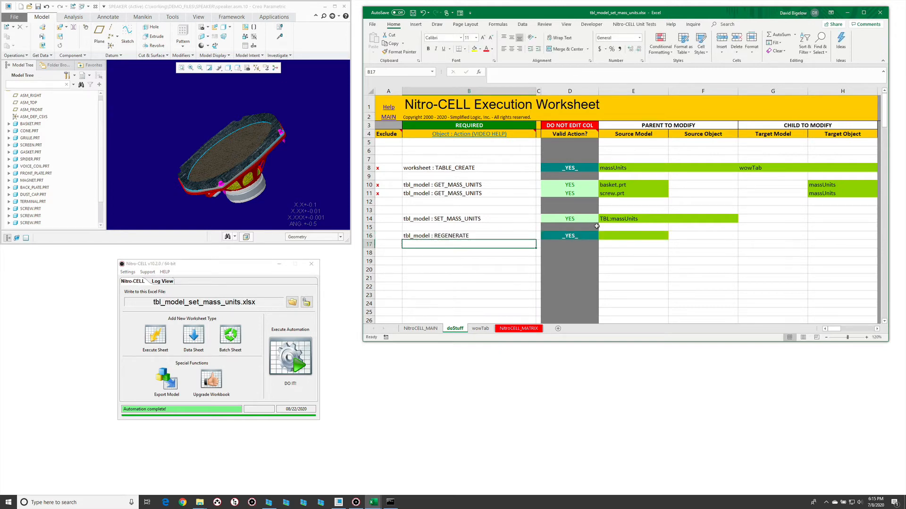
Step: Copy the TBL:massUnits source model from row 14 to the REGENERATE command in row 16
left_click(624, 220)
key("ctrl+c")
left_click(619, 237)
key("ctrl+v")
key("Escape")
left_click(493, 255)
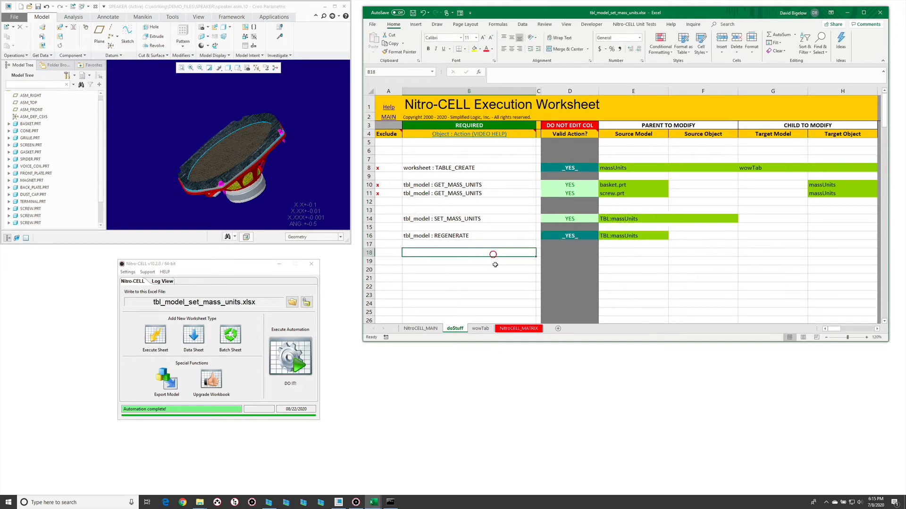
Step: Review the wowTab table and the source arguments in rows 14 and 16, and run the Nitro-CELL automation
left_click(480, 328)
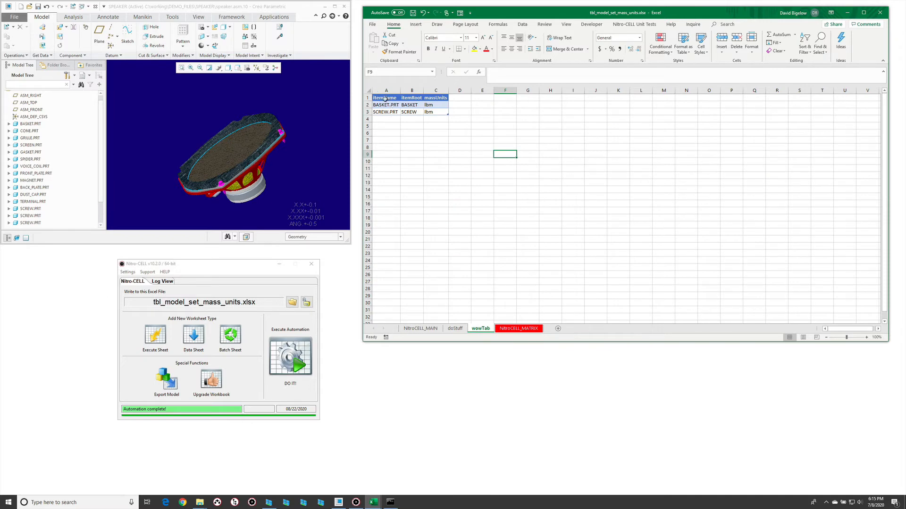
left_click(454, 328)
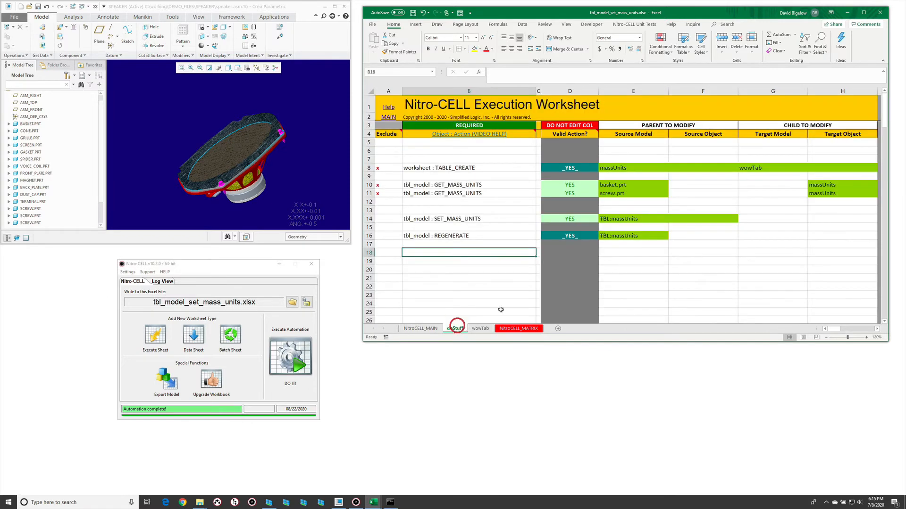
left_click(648, 220)
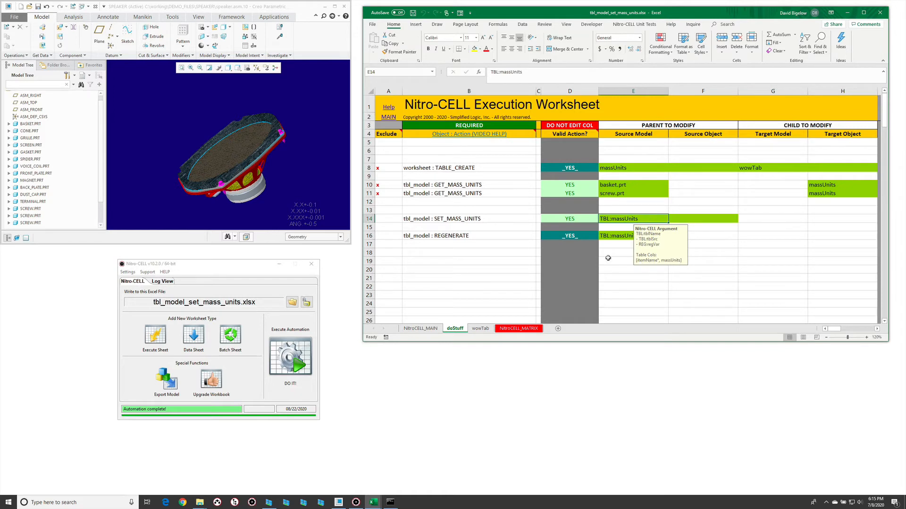
left_click(606, 236)
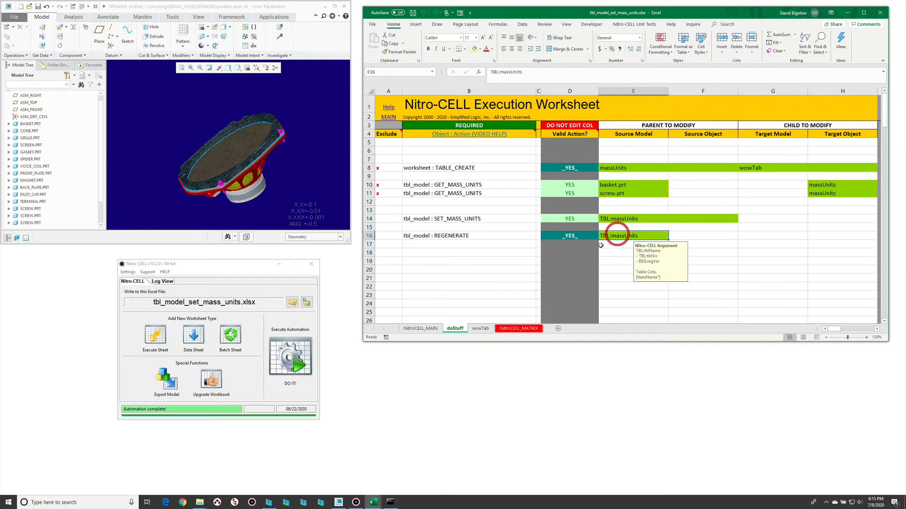
left_click(466, 242)
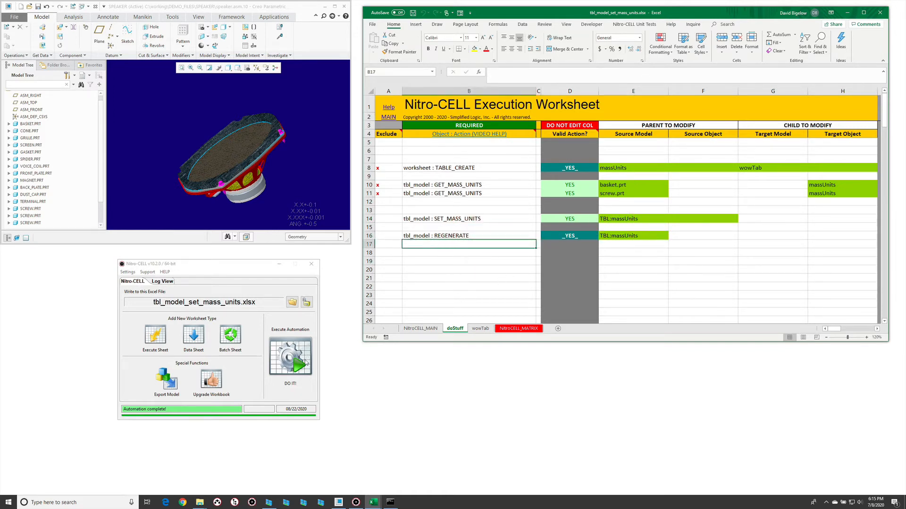
left_click(306, 364)
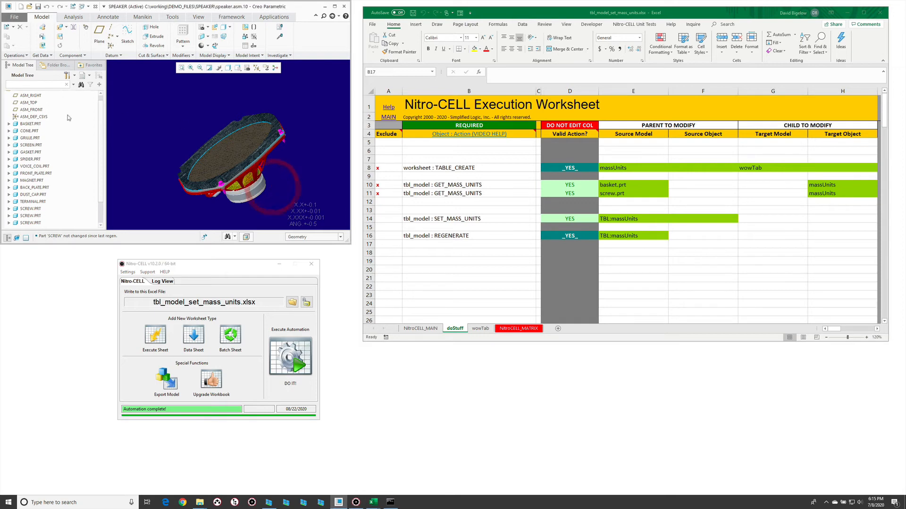
Step: In Creo Parametric, close the speaker assembly and open basket.prt from the models in session
left_click(29, 124)
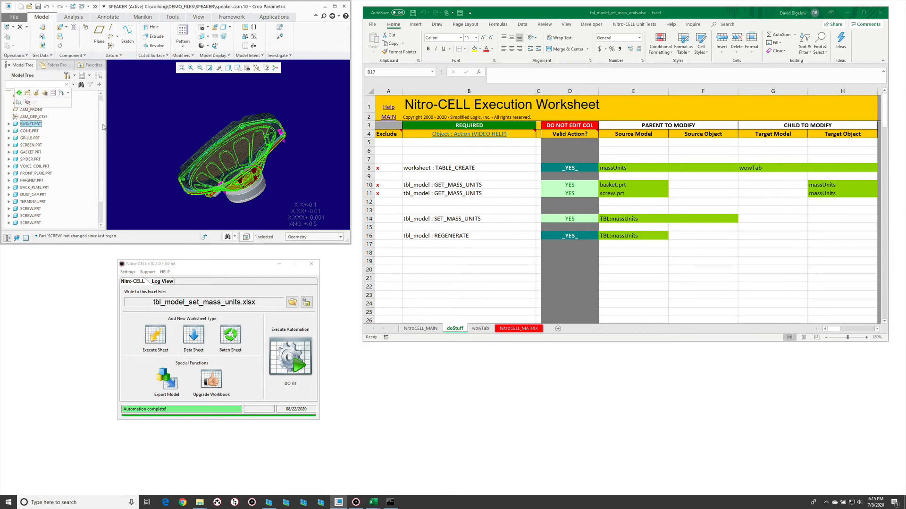
left_click(130, 126)
key("ctrl+w")
key("ctrl+o")
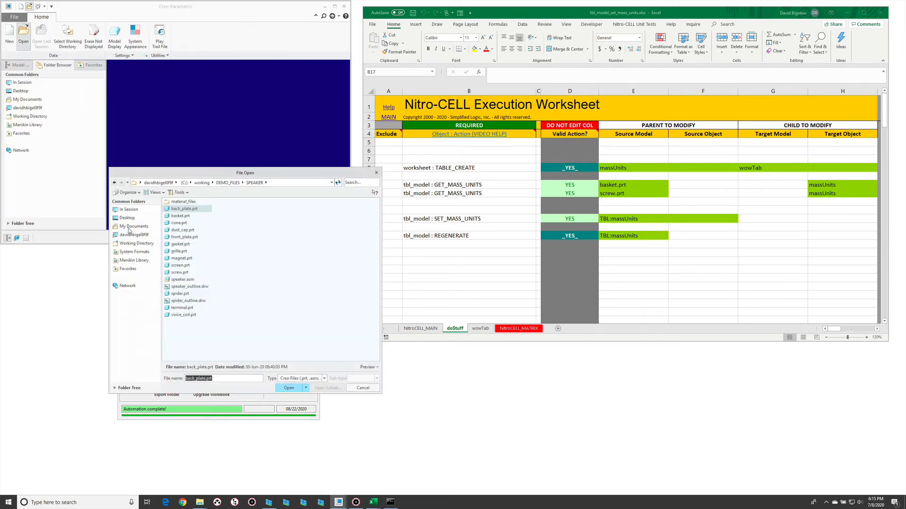
left_click(127, 209)
left_click(184, 209)
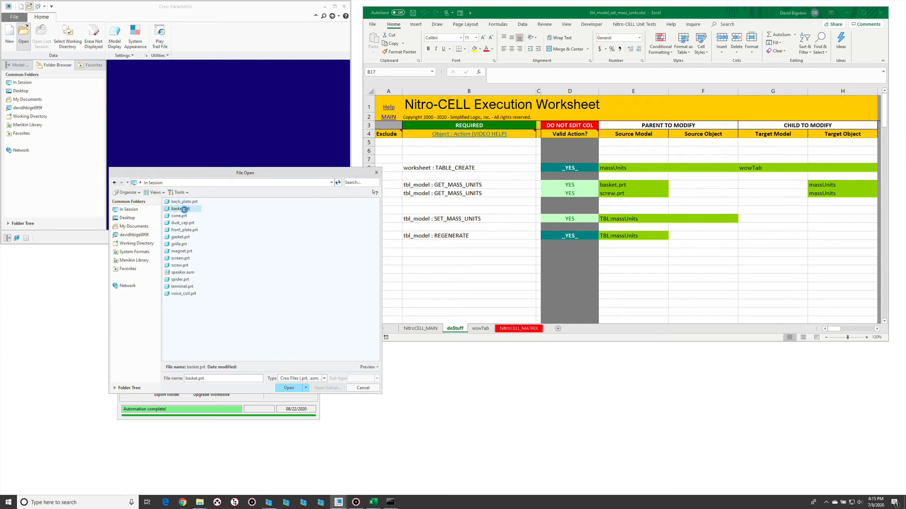
double_click(184, 208)
Step: Check the units of basket.prt in its model properties, and close the part
left_click(14, 16)
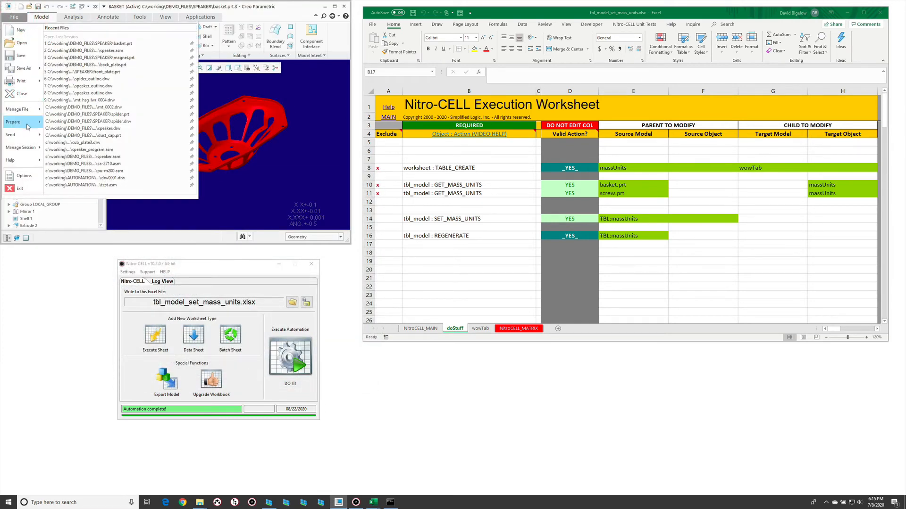
left_click(27, 124)
left_click(71, 35)
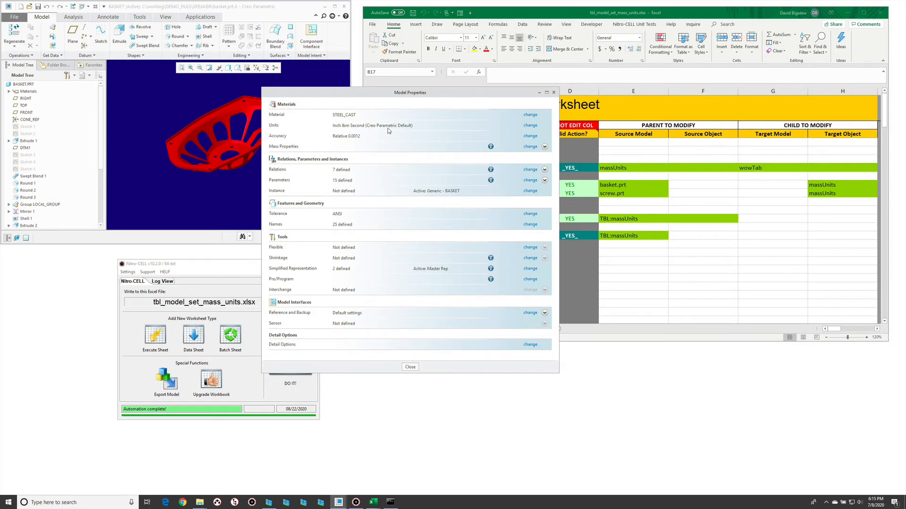
left_click(413, 368)
left_click(160, 177)
key("ctrl+w")
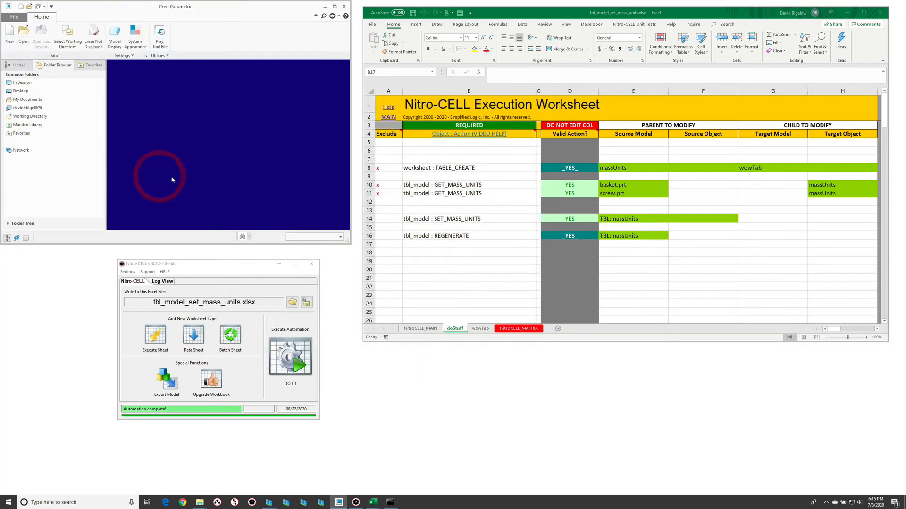
Step: Open the generic instance of screw.prt from the models in session
key("ctrl+o")
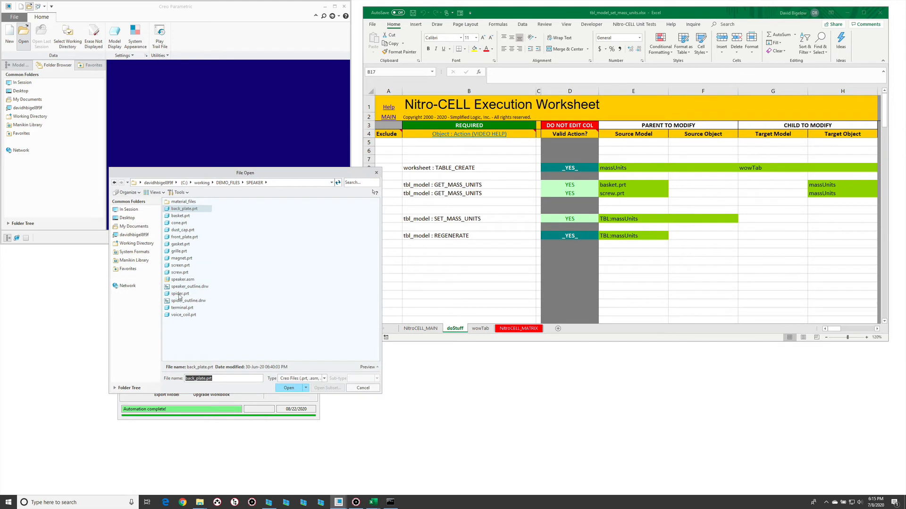
left_click(128, 210)
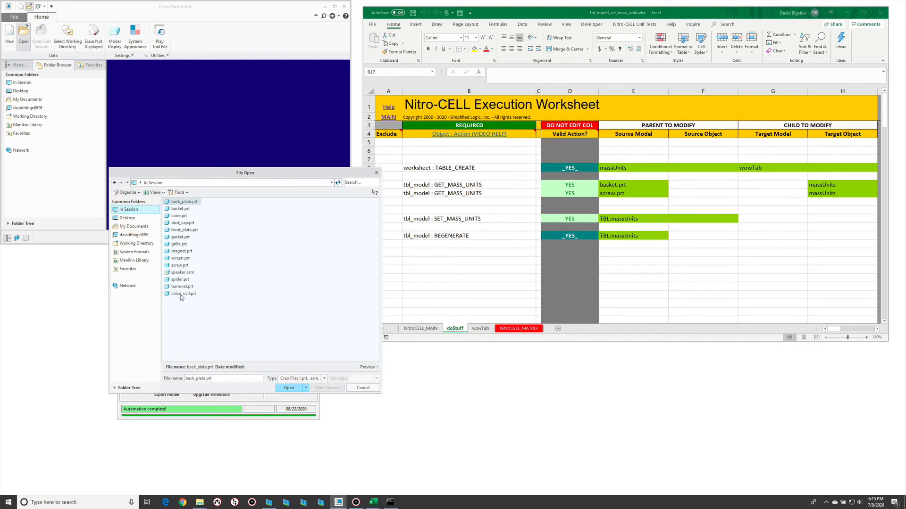
double_click(184, 265)
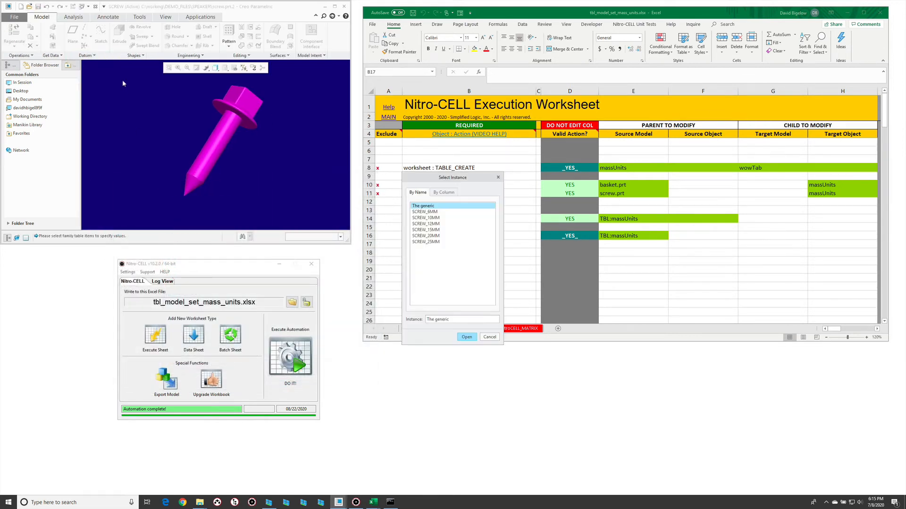
left_click(15, 18)
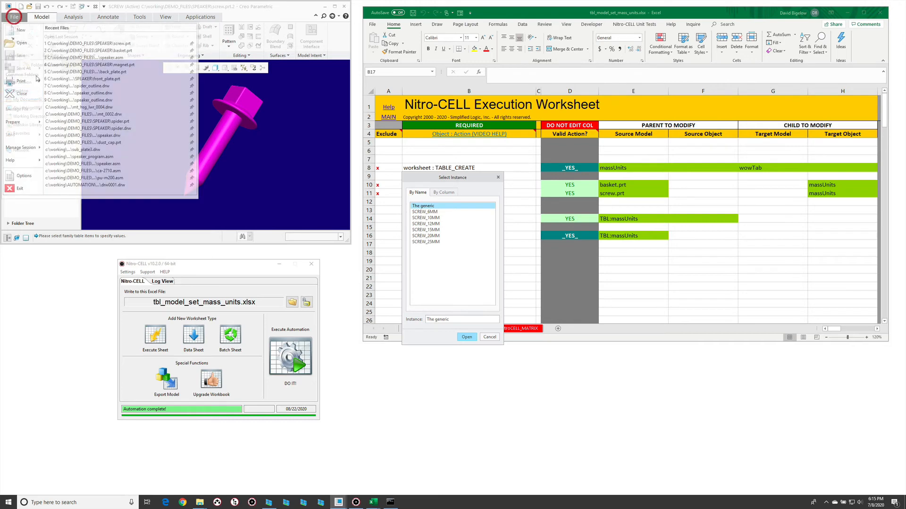
left_click(29, 122)
left_click(286, 174)
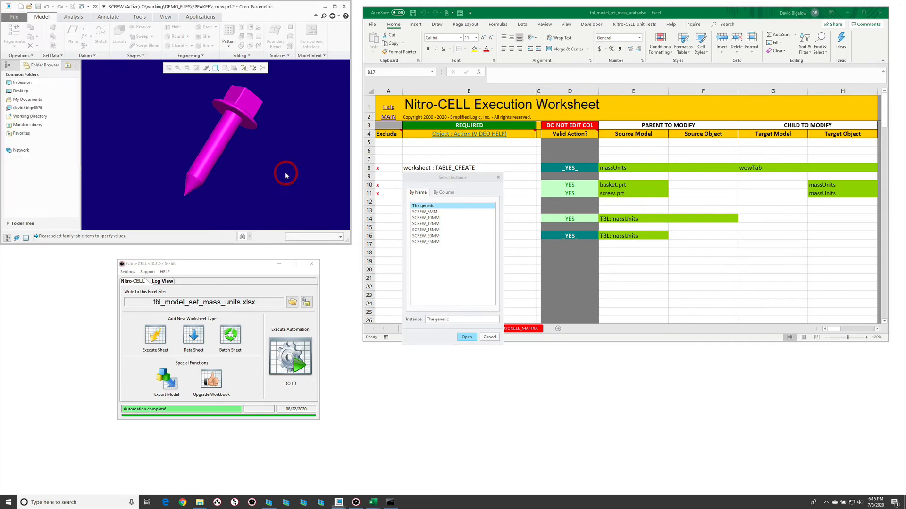
left_click(467, 337)
left_click(236, 174)
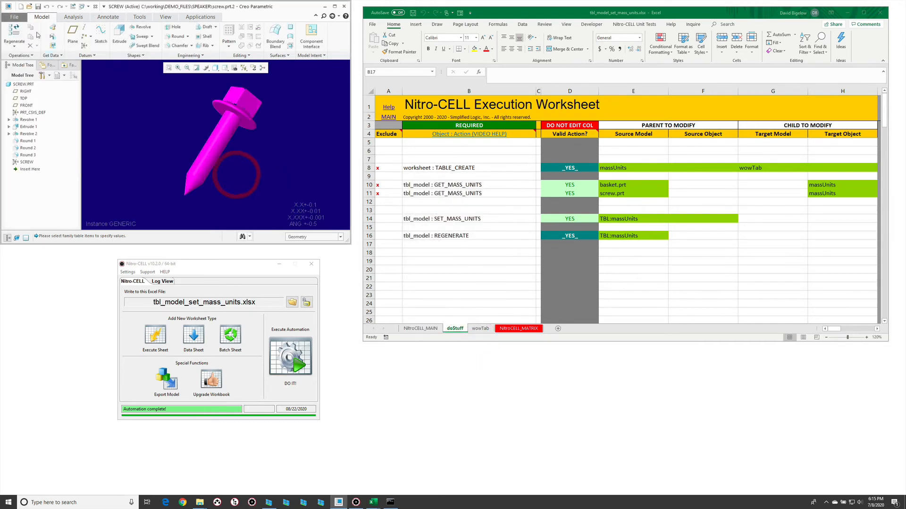
Step: Check the units of screw.prt in its model properties, and close the part
left_click(15, 17)
mouse_move(23, 121)
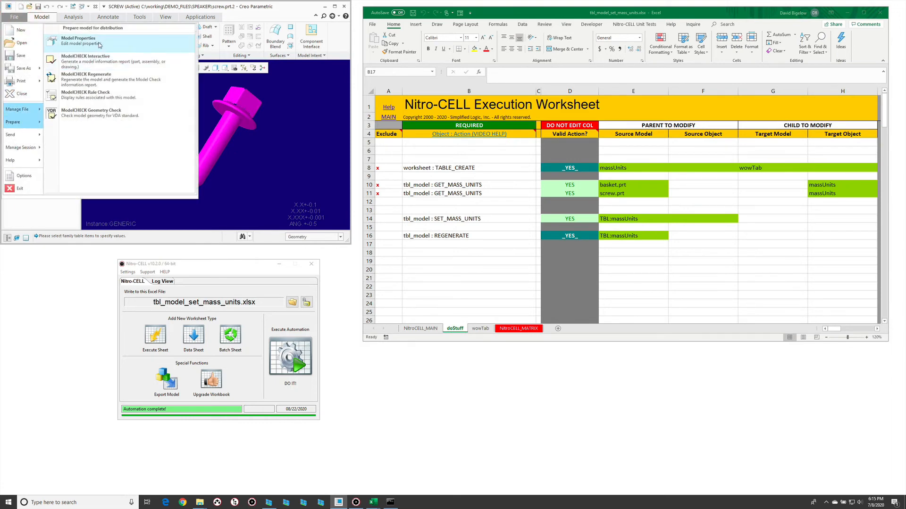
left_click(101, 38)
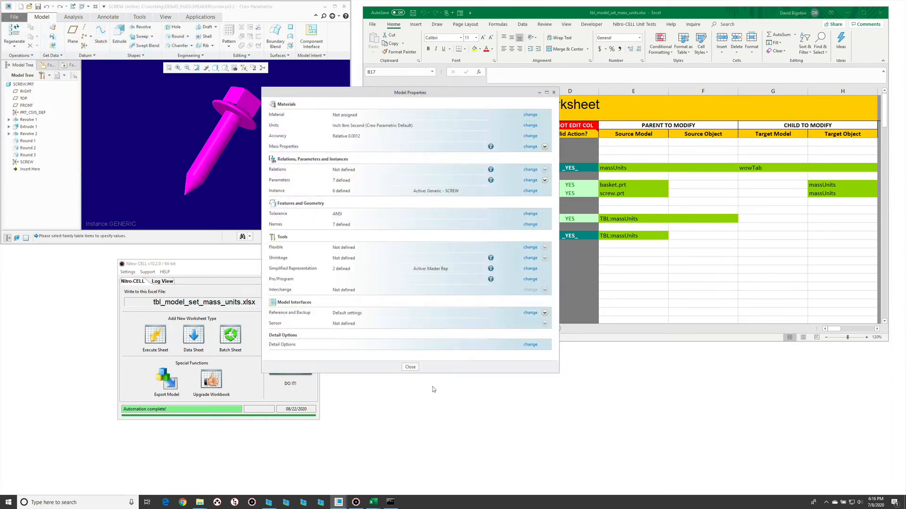
left_click(416, 366)
left_click(269, 174)
key("ctrl+w")
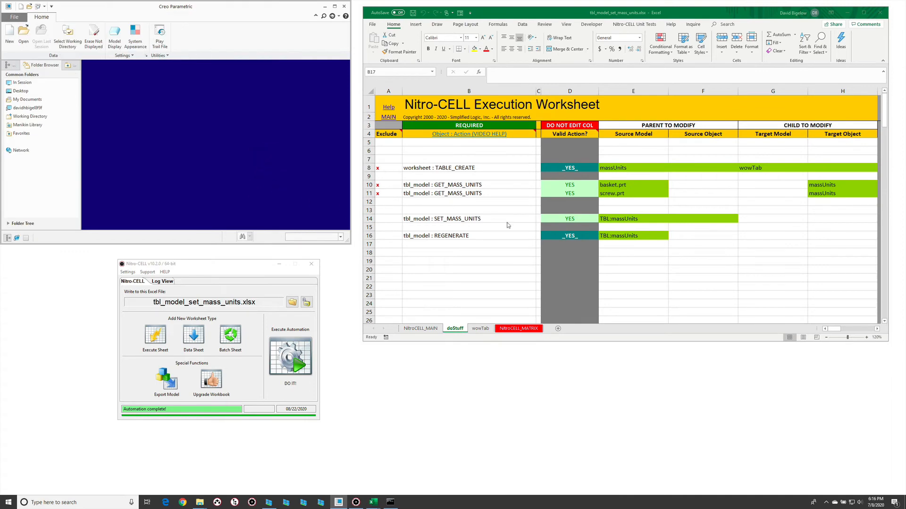
Step: In the wowTab table, set the BASKET row's ItemName to *.prt and delete the SCREW.PRT row
left_click(510, 228)
left_click(480, 328)
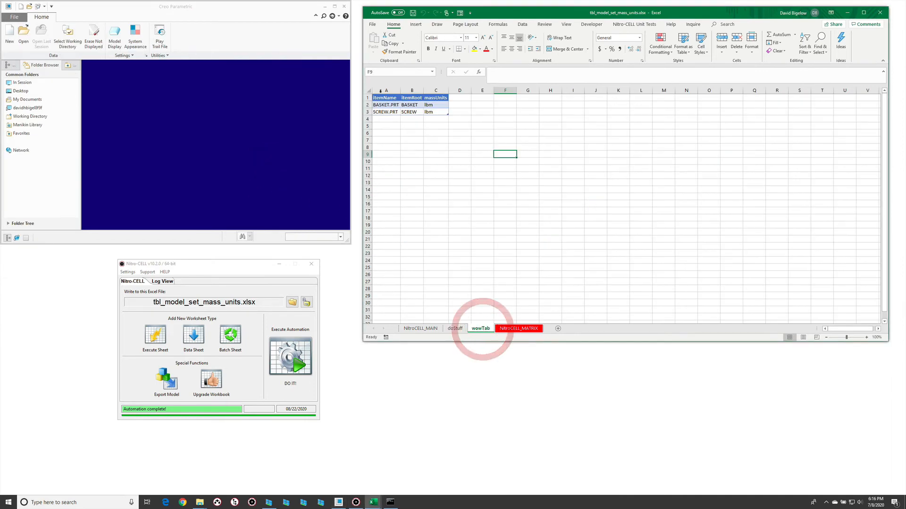
left_click(386, 106)
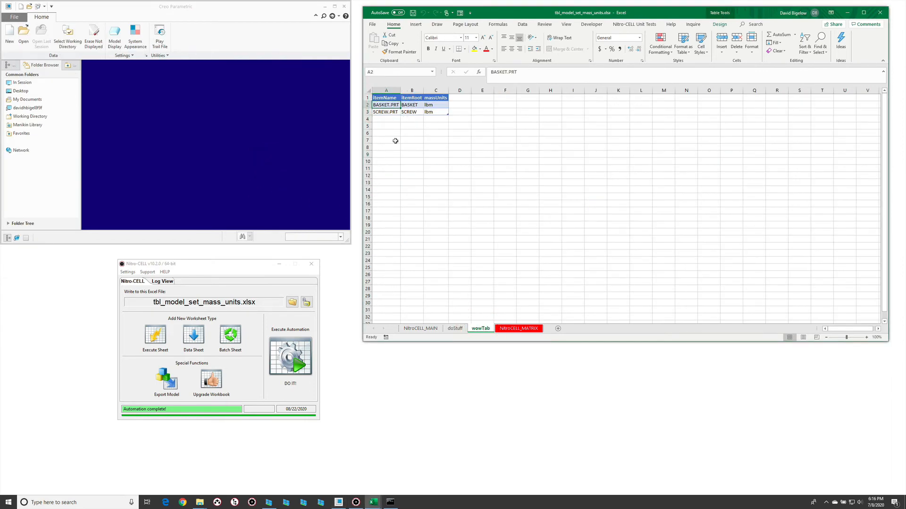
type("*.prt*.prt")
key("Return")
right_click(369, 112)
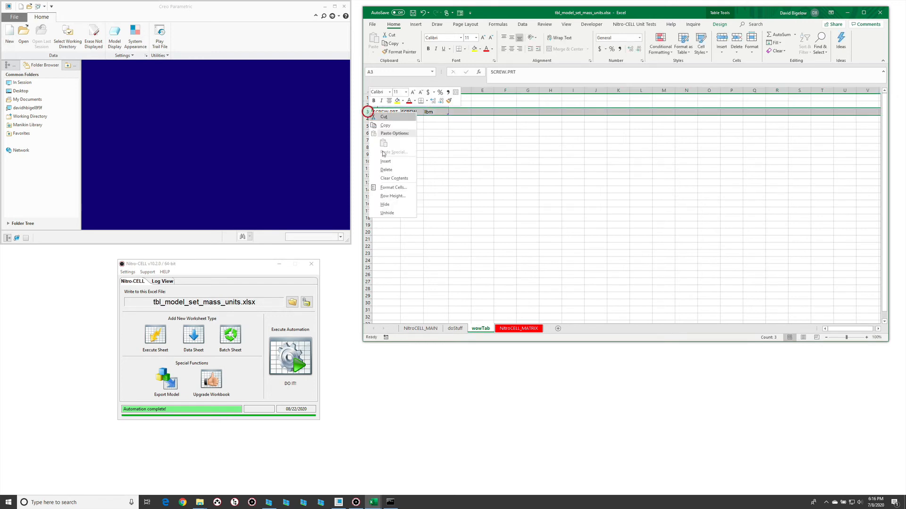
left_click(419, 169)
left_click(419, 170)
Step: Switch to Creo Parametric, open speaker.asm from the models in session, and run the Nitro-CELL automation
left_click(216, 171)
key("ctrl+o")
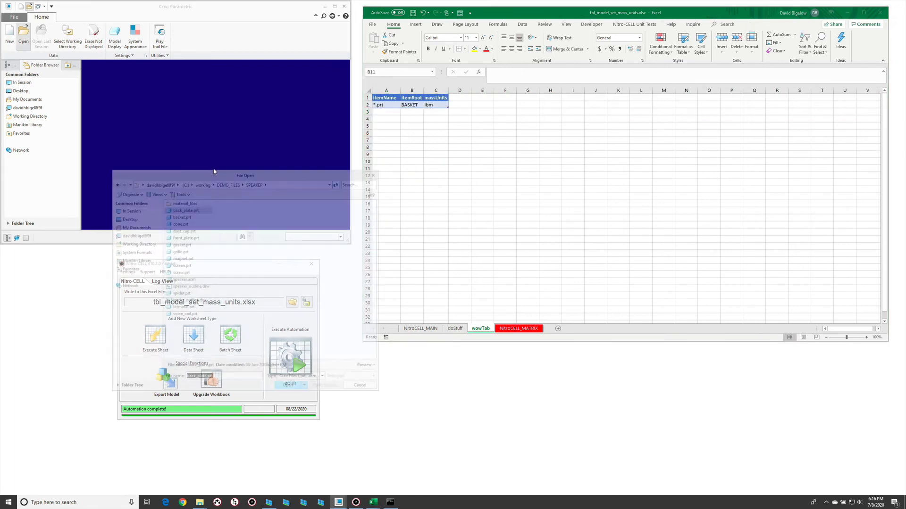
left_click(143, 209)
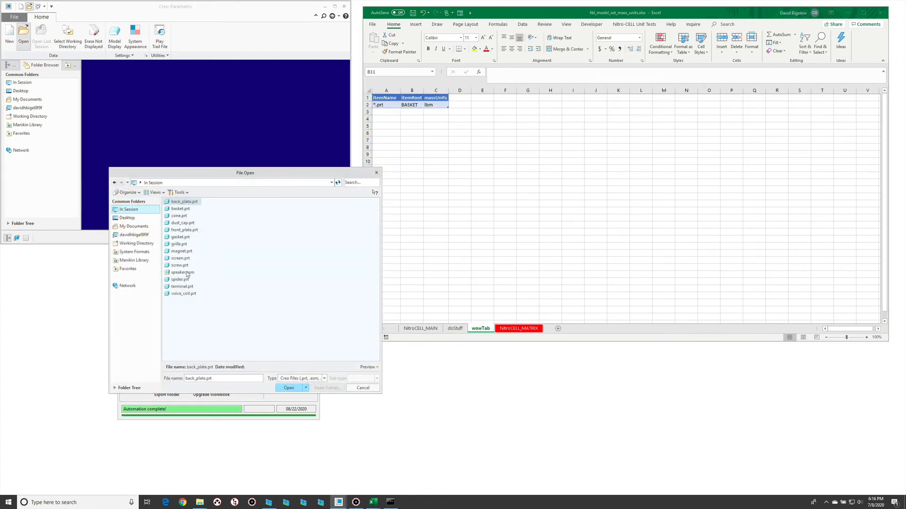
double_click(182, 273)
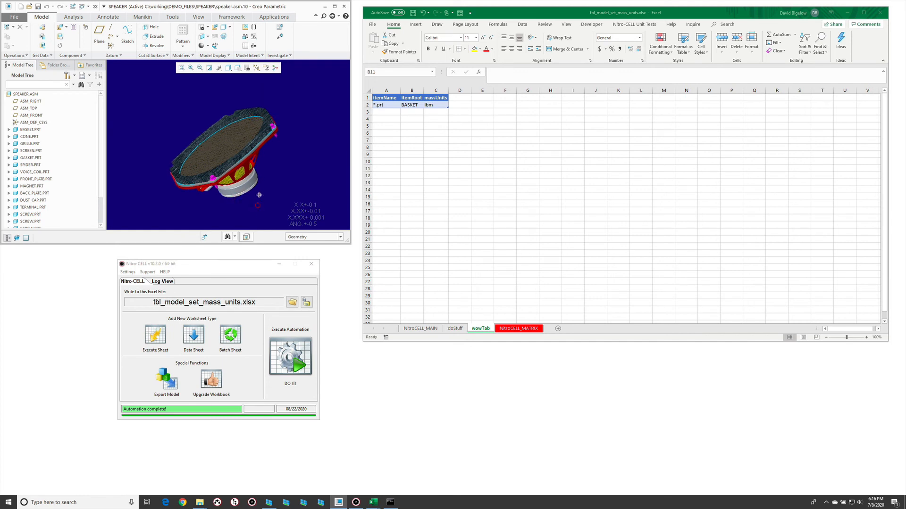
middle_click_drag(259, 195, 260, 200)
left_click(300, 355)
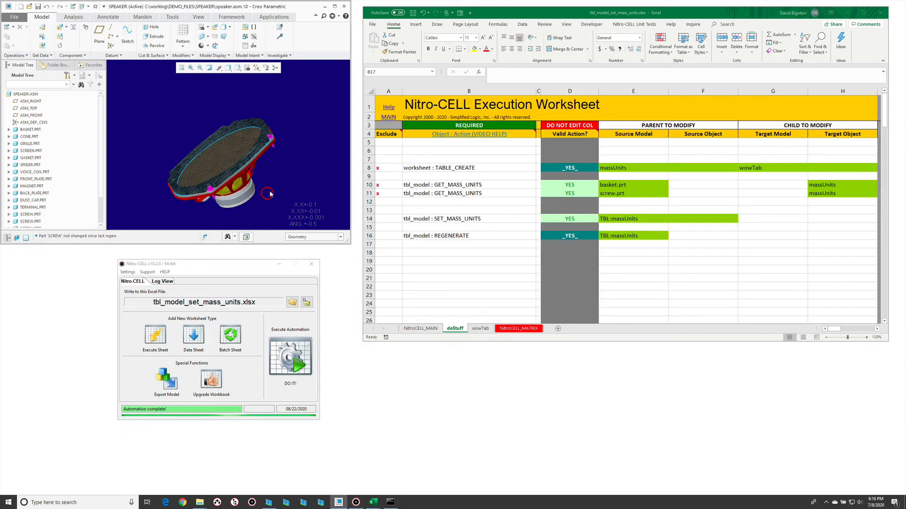
Step: Inspect the speaker assembly's geometry from several angles and regenerate the assembly
middle_click_drag(269, 193, 244, 160)
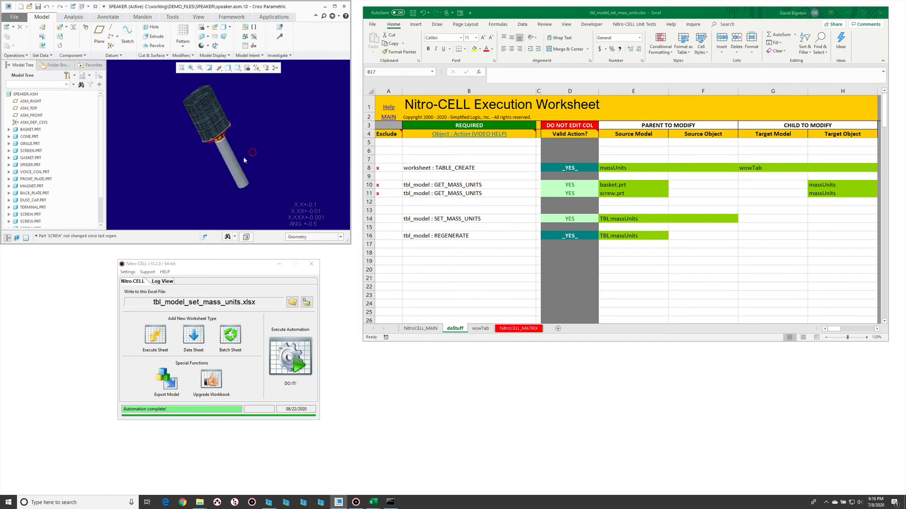
left_click(239, 161)
left_click(234, 161)
left_click(231, 161)
middle_click_drag(204, 170, 197, 164)
left_click(242, 164)
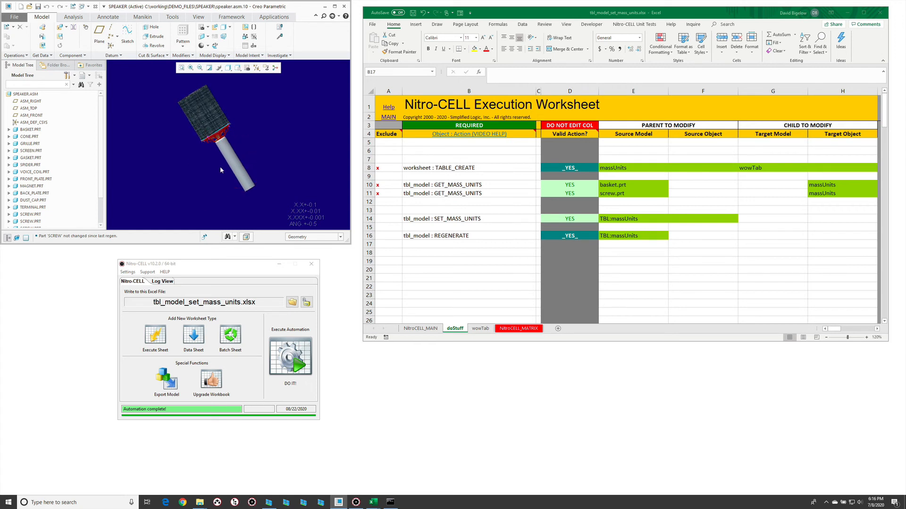
key("ctrl+g")
Step: Open the speaker assembly's relations and switch them to part level for MAGNET.PRT
left_click(216, 166)
left_click(223, 148)
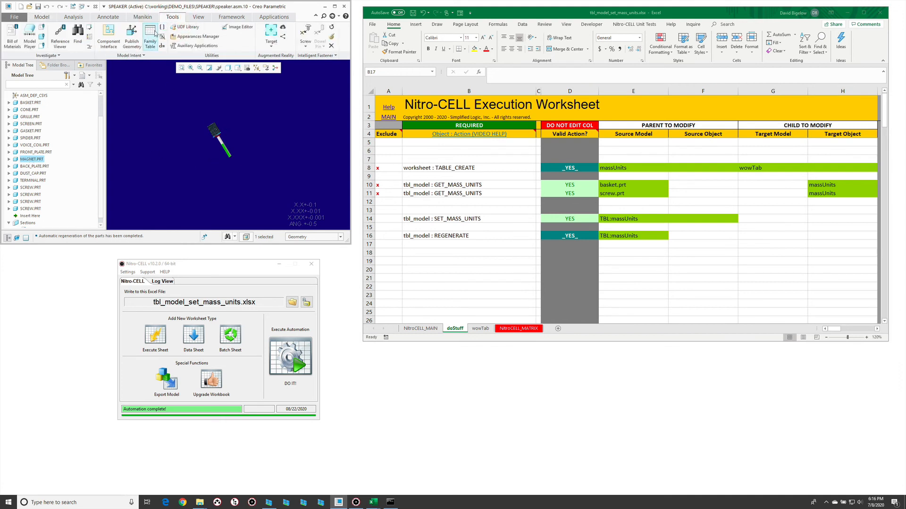
left_click(161, 47)
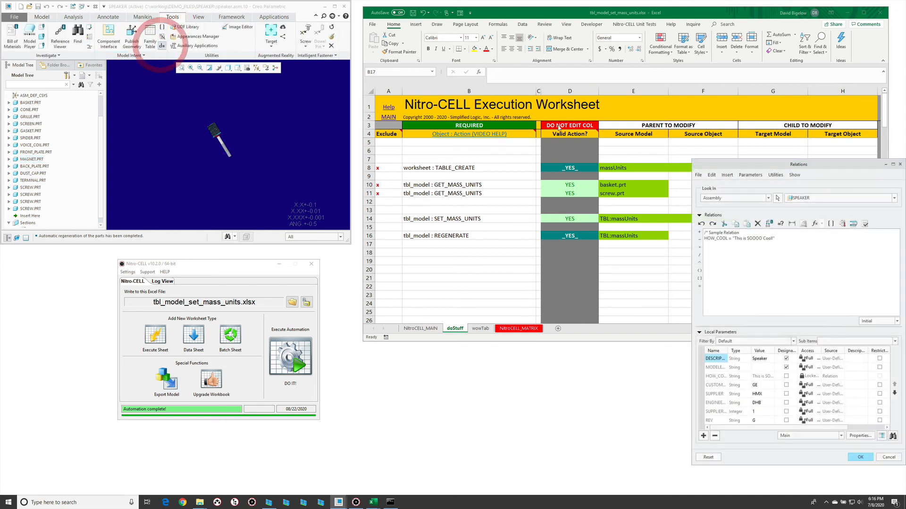
left_click_drag(760, 165, 390, 87)
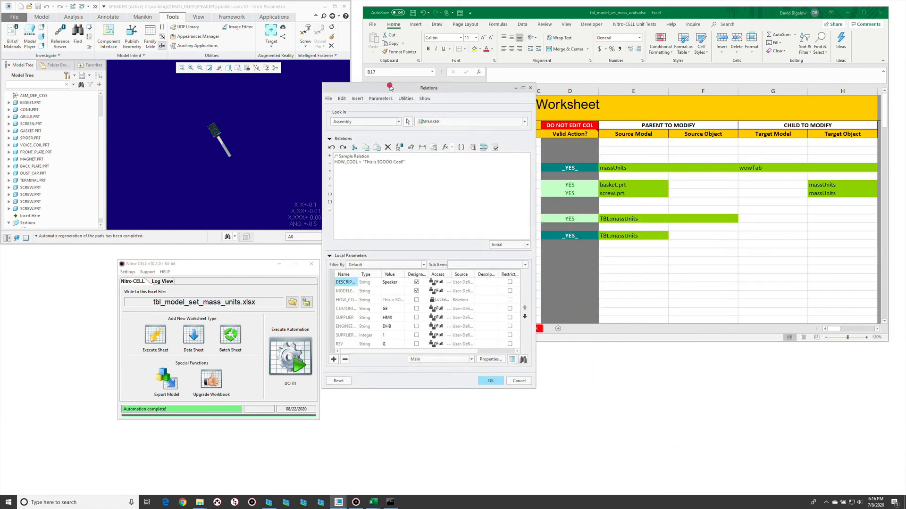
left_click(399, 122)
left_click(349, 139)
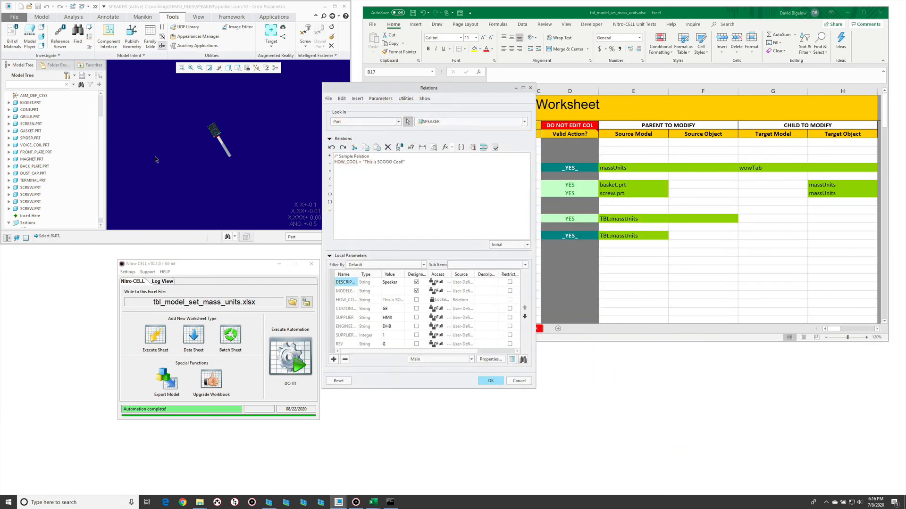
left_click(28, 160)
Step: Examine the magnet's d0 = HEIGHT relation and close the relations without saving changes
left_click(349, 156)
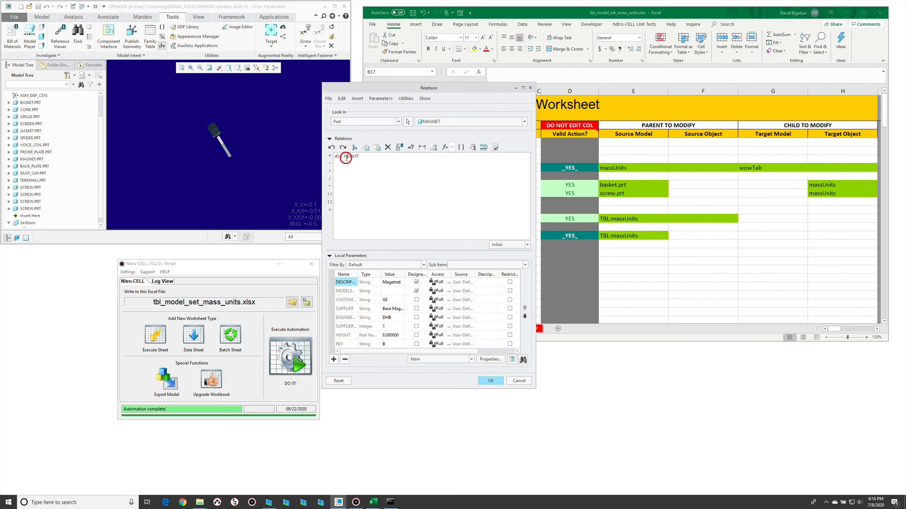
double_click(352, 157)
left_click(519, 380)
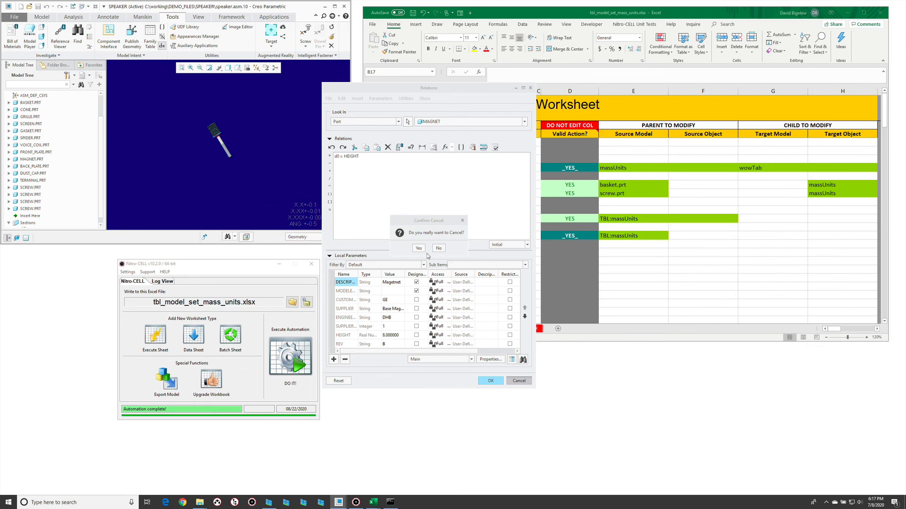
left_click(419, 248)
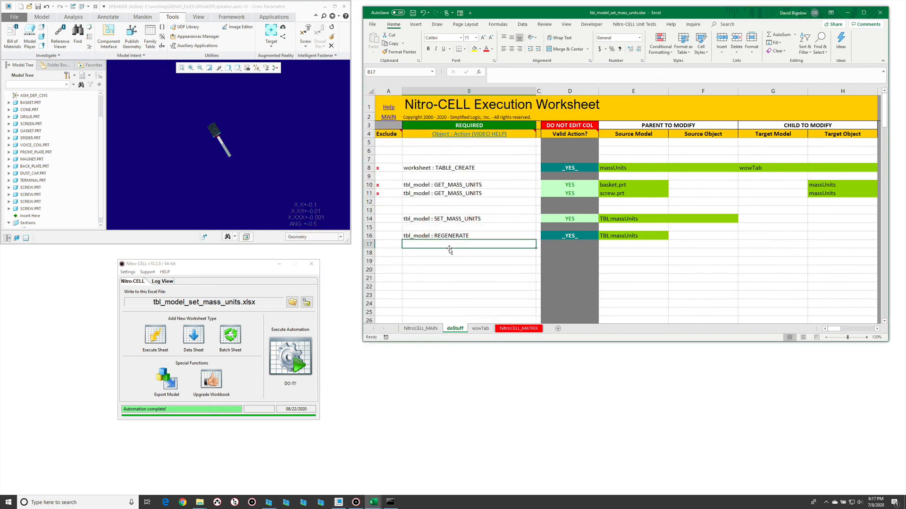
Step: Examine the magnet's geometry in the speaker assembly up close
left_click(212, 160)
key("z")
left_click_drag(195, 117, 249, 168)
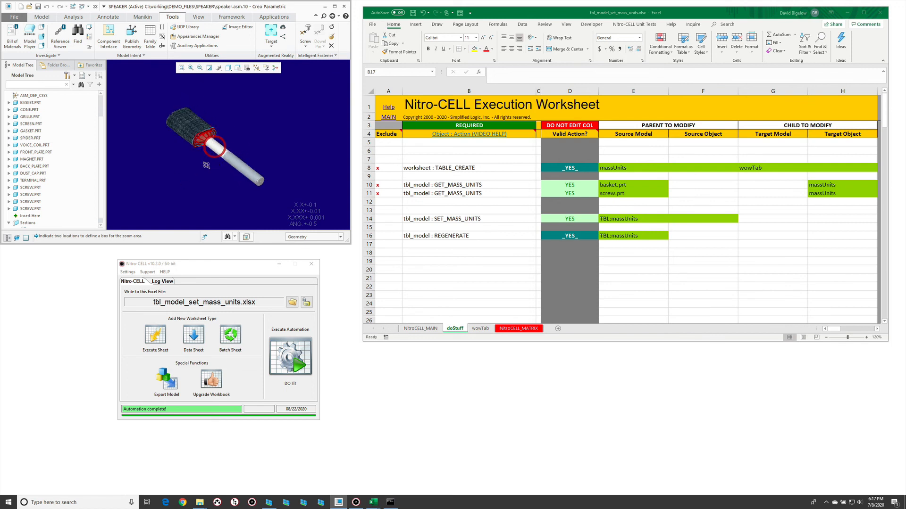
left_click(206, 165)
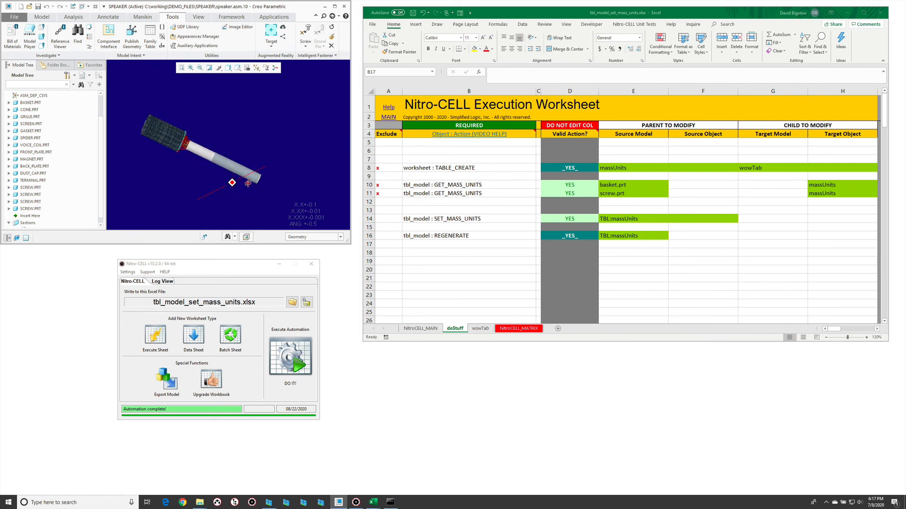